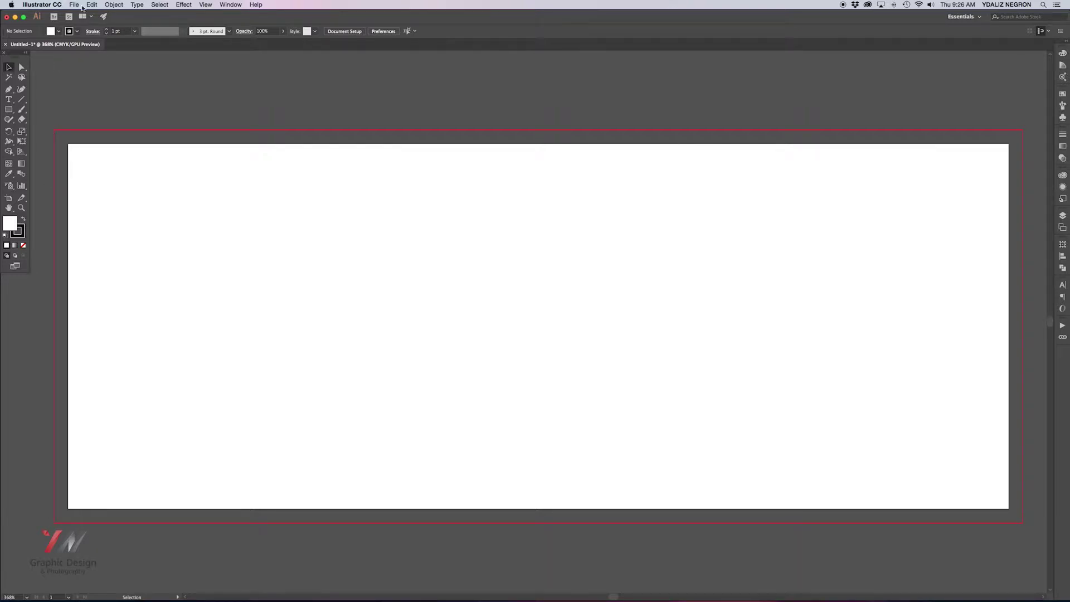
Place the DeathtoStock BW film-canister photo from the Desktop, embedded rather than linked.
{"action": "left_click", "coordinate": [73, 7]}
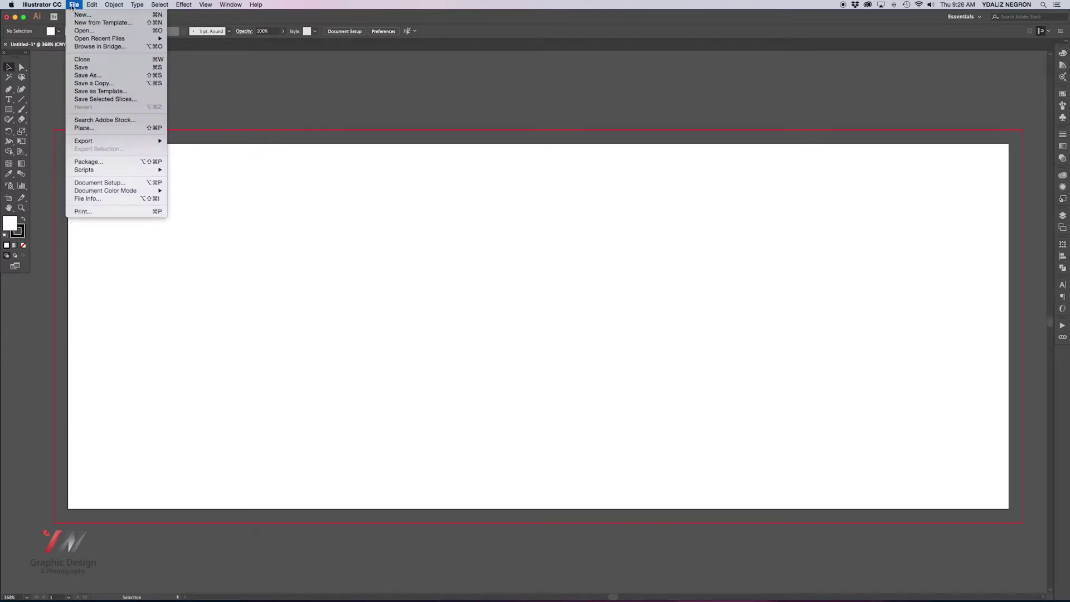
{"action": "left_click", "coordinate": [112, 129]}
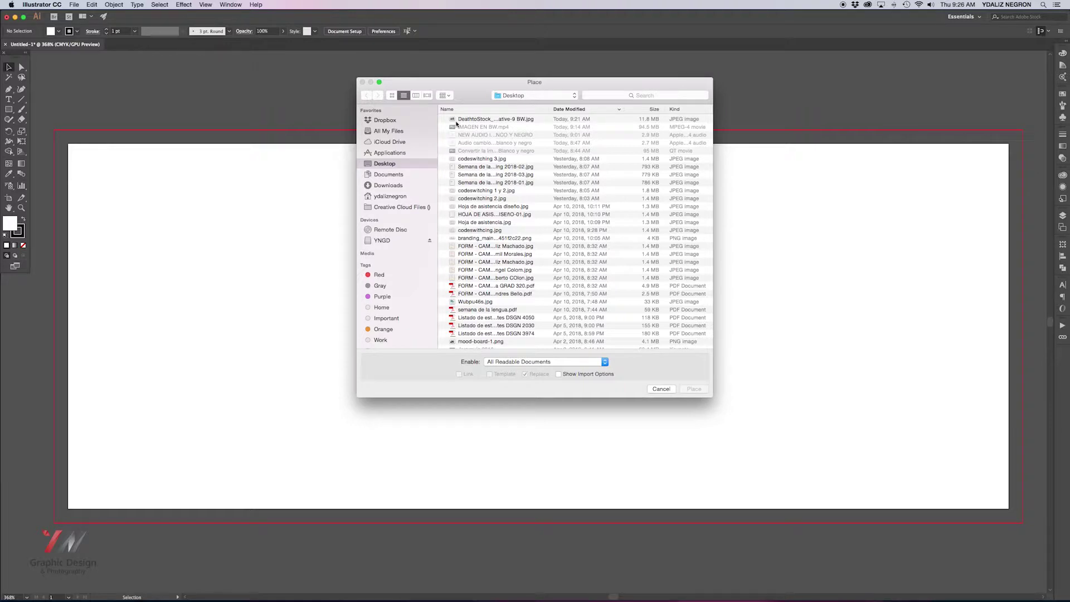
{"action": "left_click", "coordinate": [455, 121]}
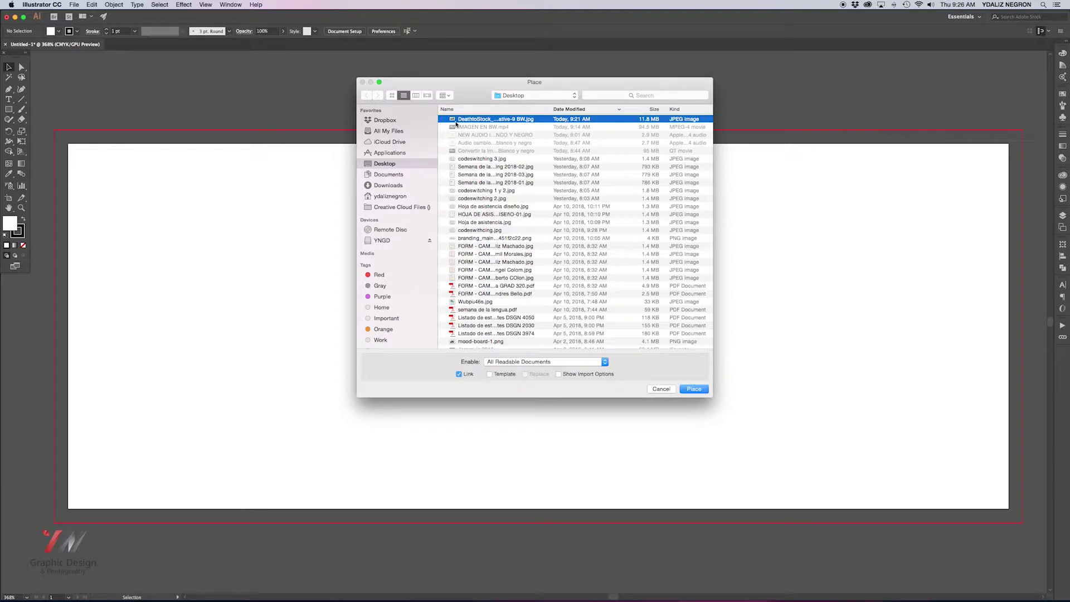
{"action": "left_click", "coordinate": [459, 375]}
{"action": "left_click", "coordinate": [705, 390]}
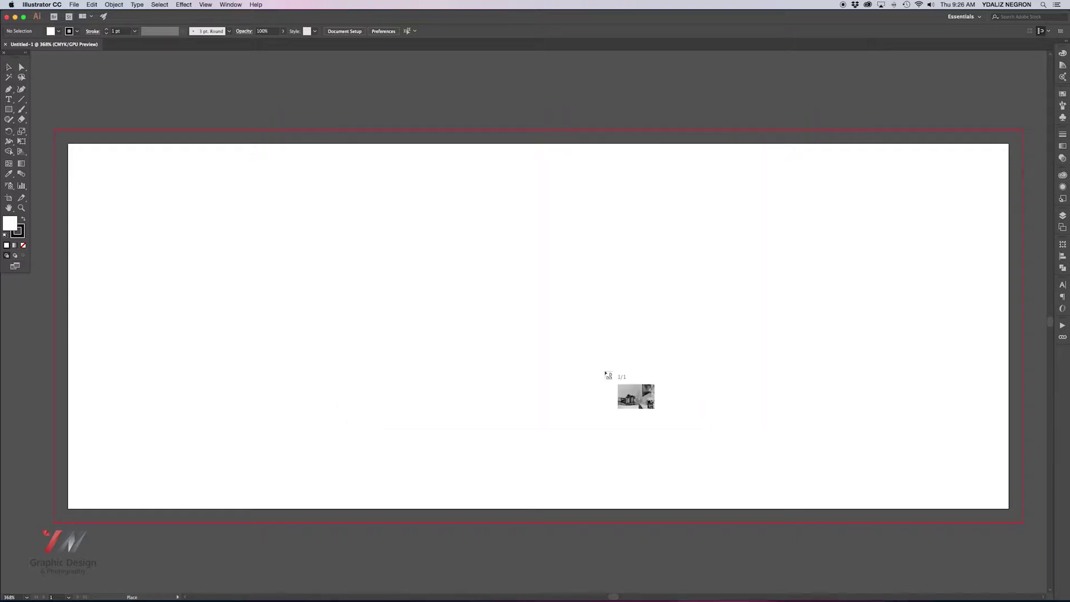
{"action": "left_click", "coordinate": [73, 163]}
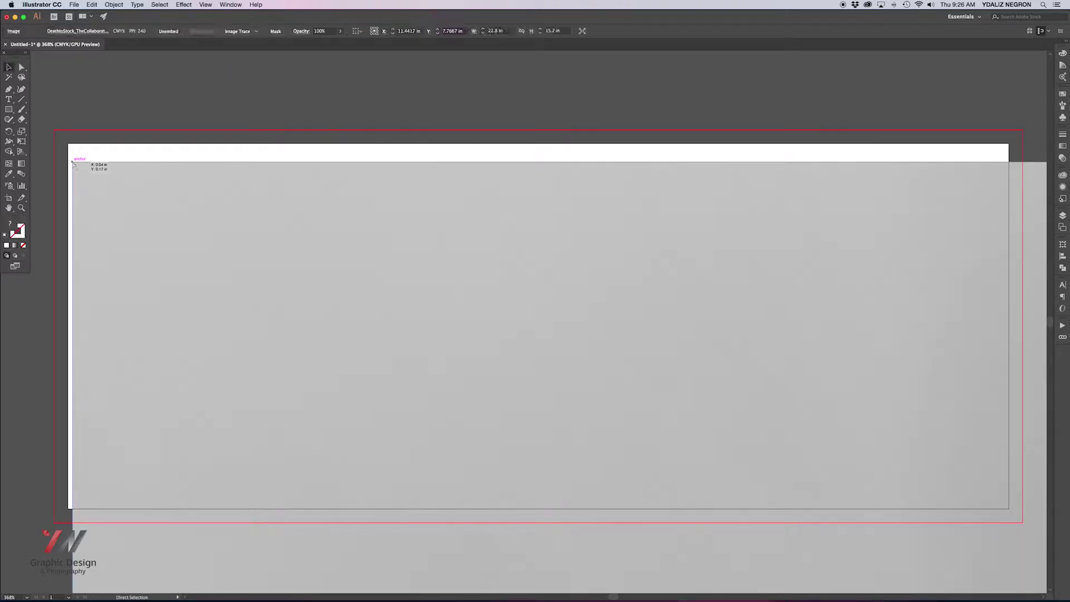
Scale down and shift the photo so the film canisters sit on the artboard's left side.
{"action": "key", "text": "super+1"}
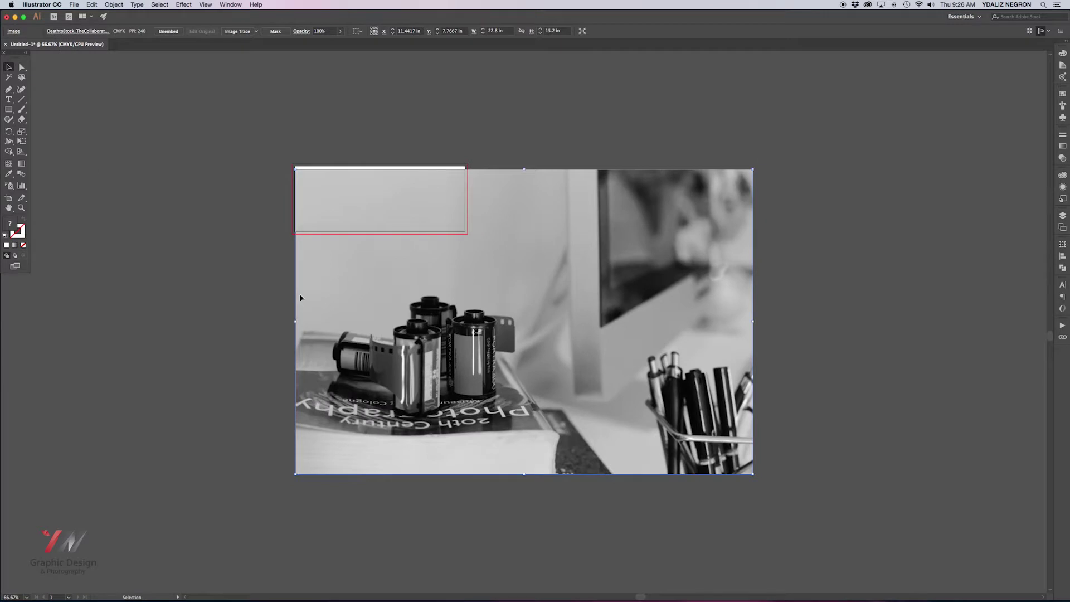
{"action": "left_click_drag", "start_coordinate": [420, 350], "coordinate": [370, 244]}
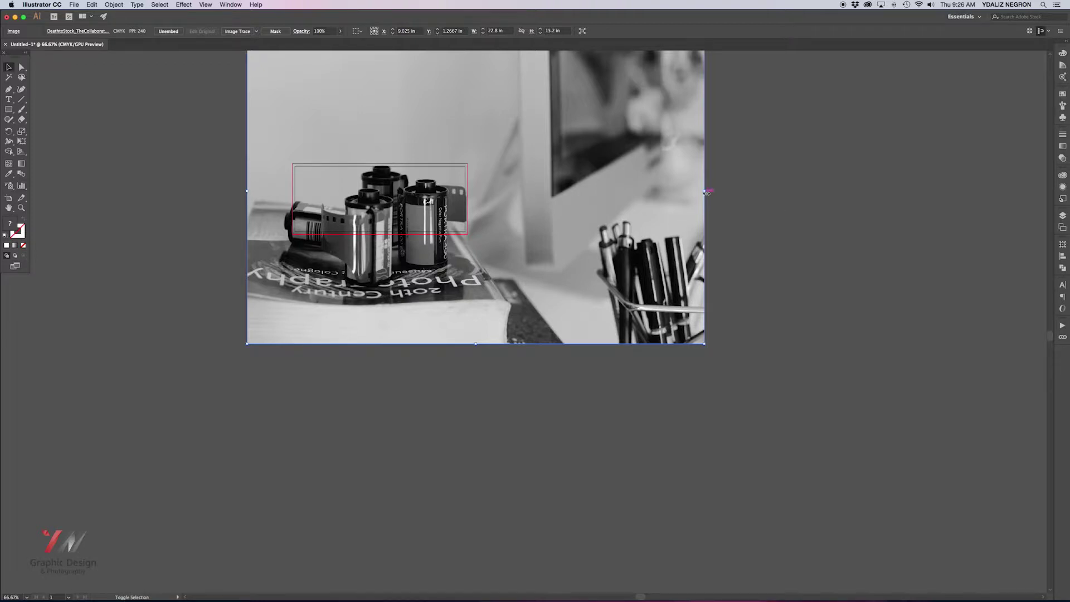
{"action": "left_click_drag", "start_coordinate": [706, 191], "coordinate": [386, 195]}
{"action": "left_click_drag", "start_coordinate": [513, 191], "coordinate": [493, 192]}
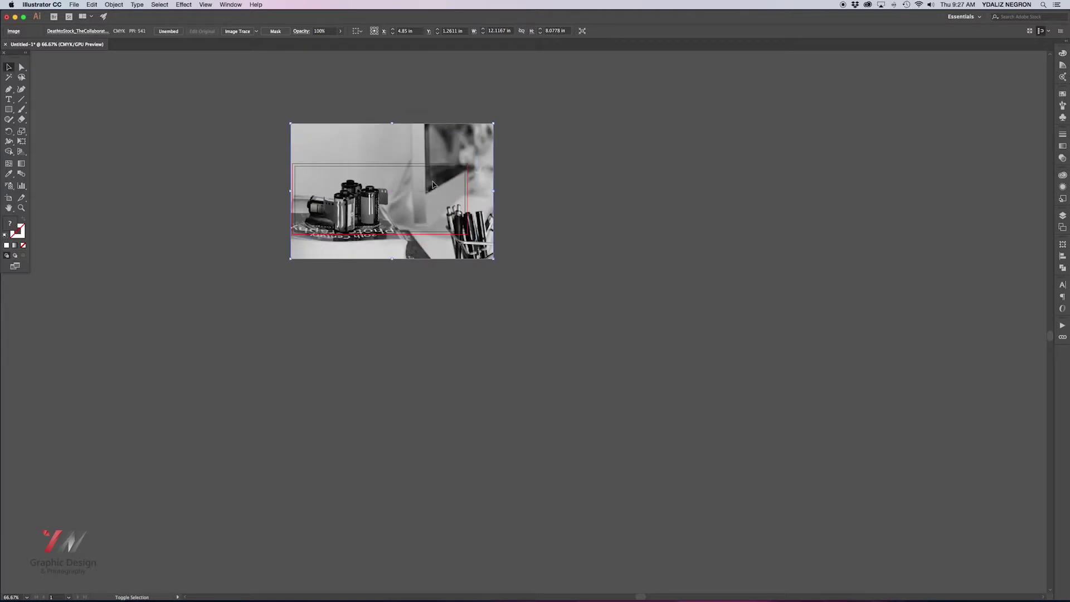
{"action": "scroll", "coordinate": [394, 183], "scroll_direction": "up", "scroll_amount": 1}
{"action": "scroll", "coordinate": [395, 182], "scroll_direction": "up", "scroll_amount": 1}
{"action": "scroll", "coordinate": [394, 182], "scroll_direction": "up", "scroll_amount": 1}
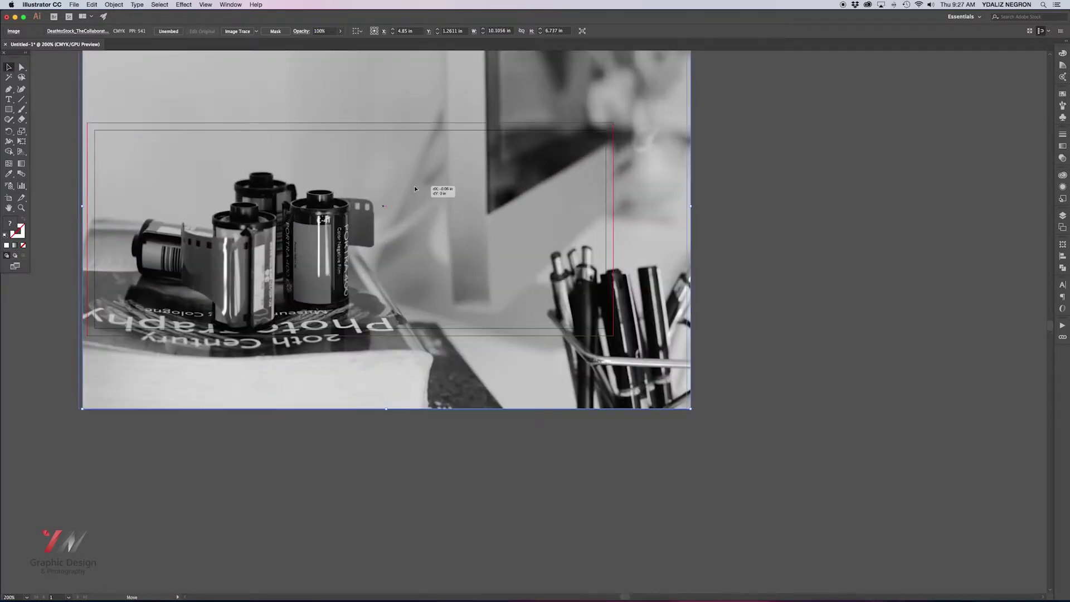
{"action": "left_click_drag", "start_coordinate": [419, 188], "coordinate": [410, 190]}
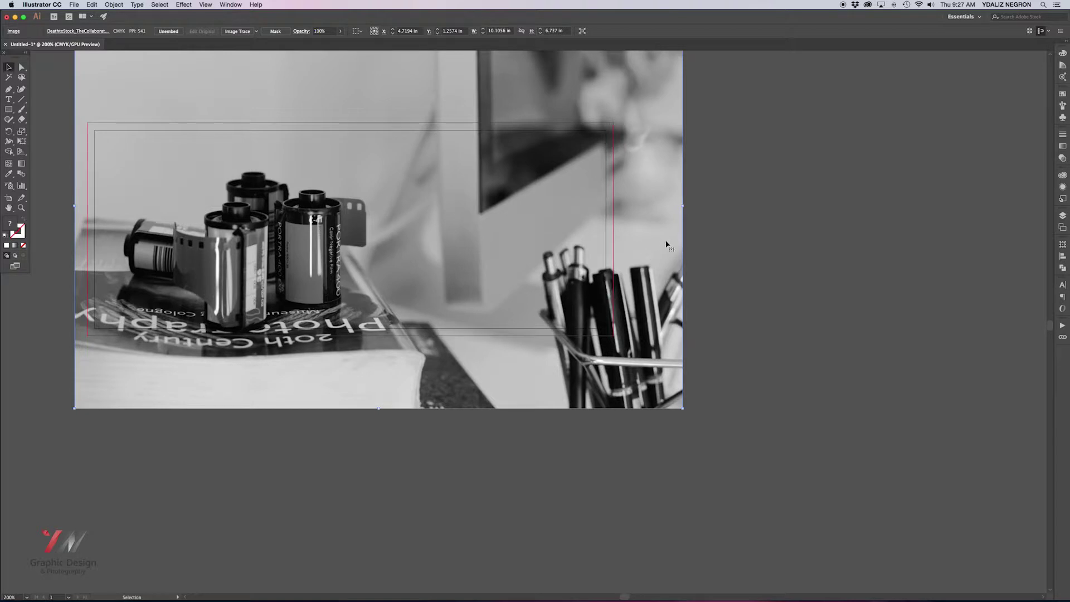
{"action": "left_click_drag", "start_coordinate": [661, 240], "coordinate": [639, 236]}
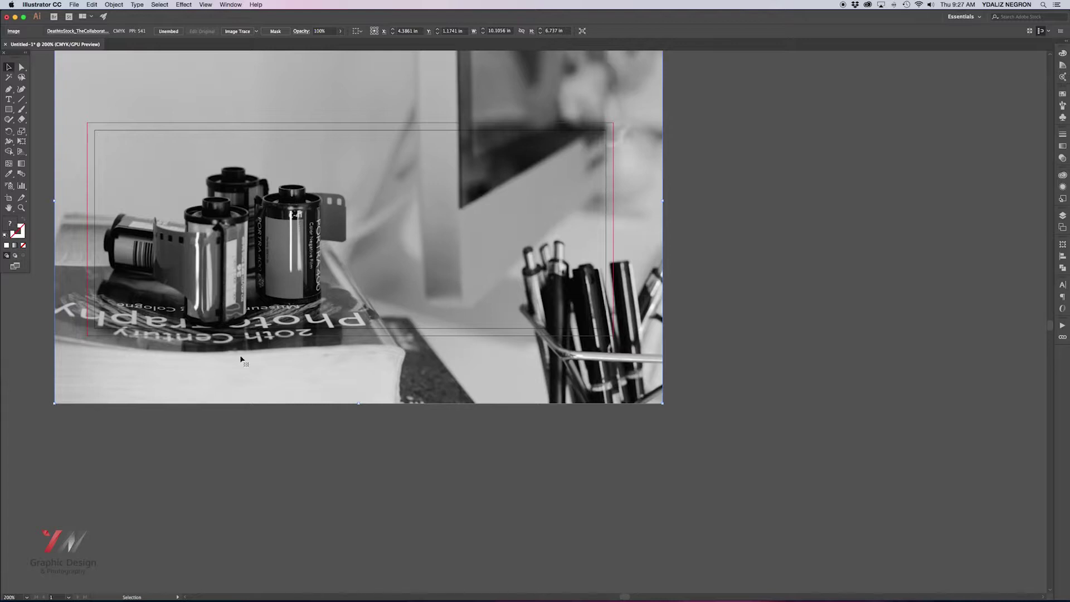
{"action": "left_click", "coordinate": [264, 418]}
{"action": "scroll", "coordinate": [261, 411], "scroll_direction": "up", "scroll_amount": 2}
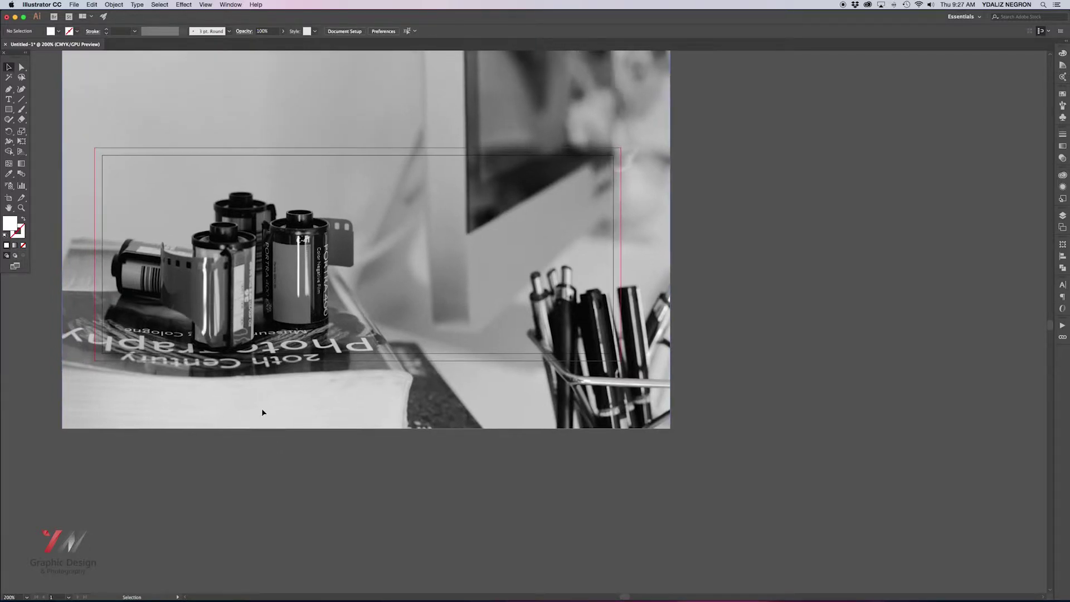
Clip the photo with Ctrl+7 to a rectangle drawn over the banner's bleed area.
{"action": "scroll", "coordinate": [262, 411], "scroll_direction": "left", "scroll_amount": 3}
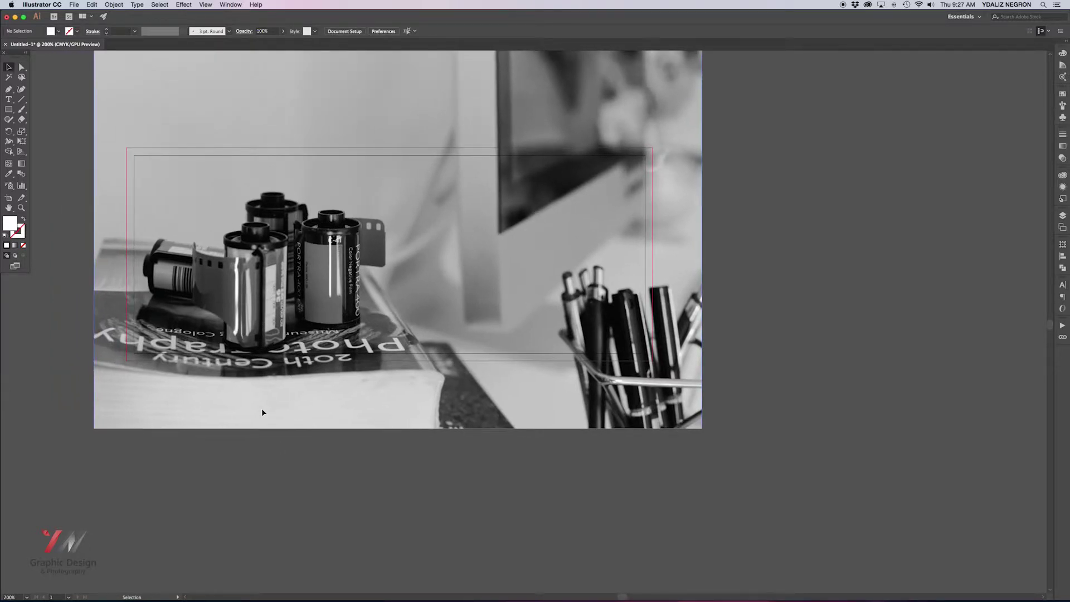
{"action": "left_click", "coordinate": [9, 111]}
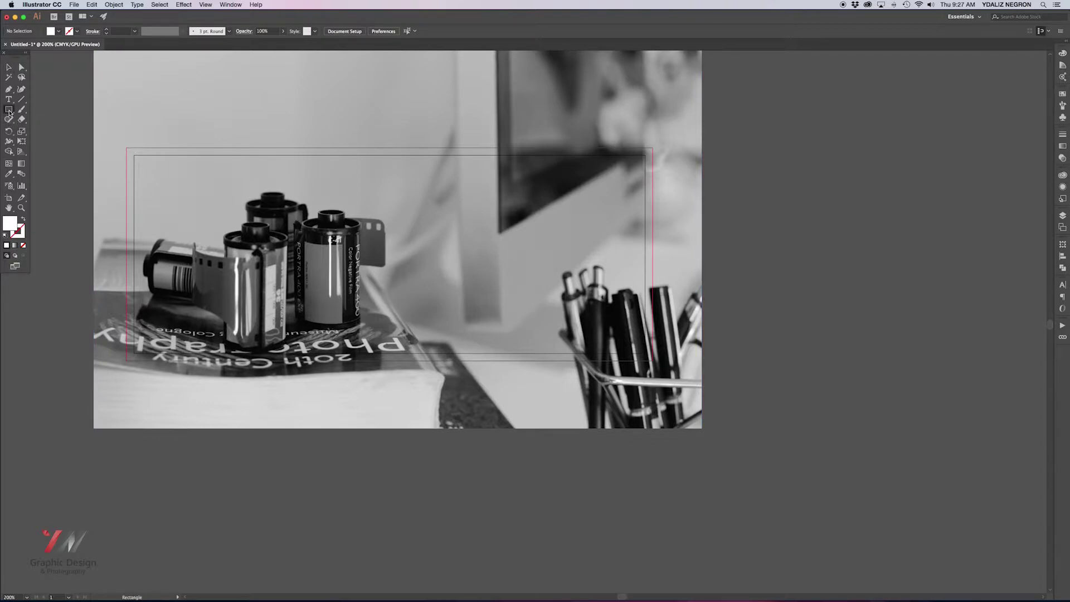
{"action": "mouse_move", "coordinate": [127, 148]}
{"action": "left_mouse_down"}
{"action": "mouse_move", "coordinate": [342, 297]}
{"action": "mouse_move", "coordinate": [652, 361]}
{"action": "left_mouse_up"}
{"action": "left_click", "coordinate": [9, 66]}
{"action": "left_click", "coordinate": [63, 118]}
{"action": "key", "text": "ctrl+a"}
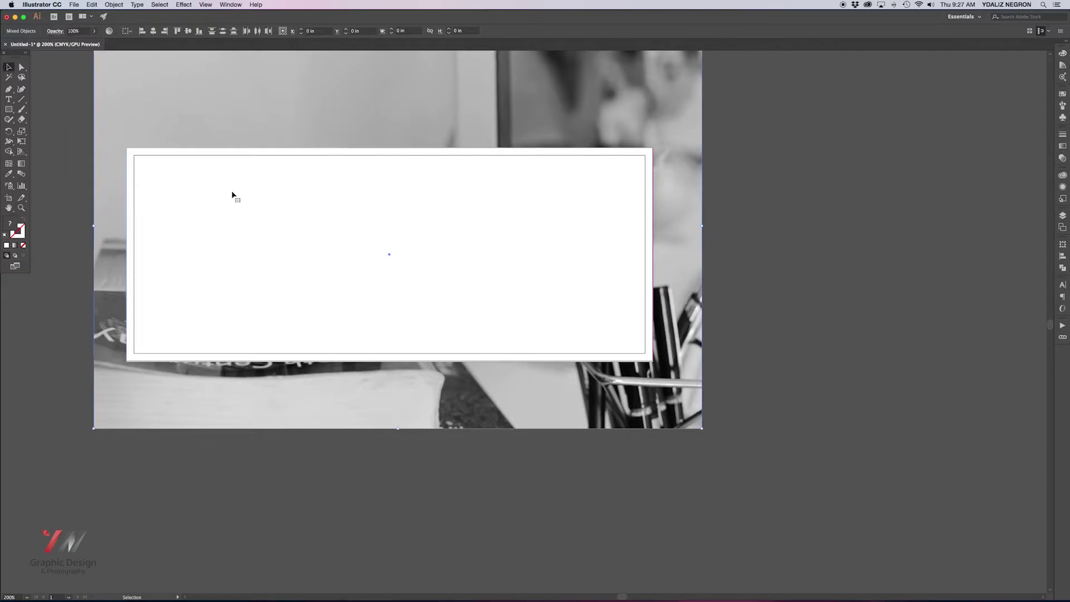
{"action": "key", "text": "ctrl+7"}
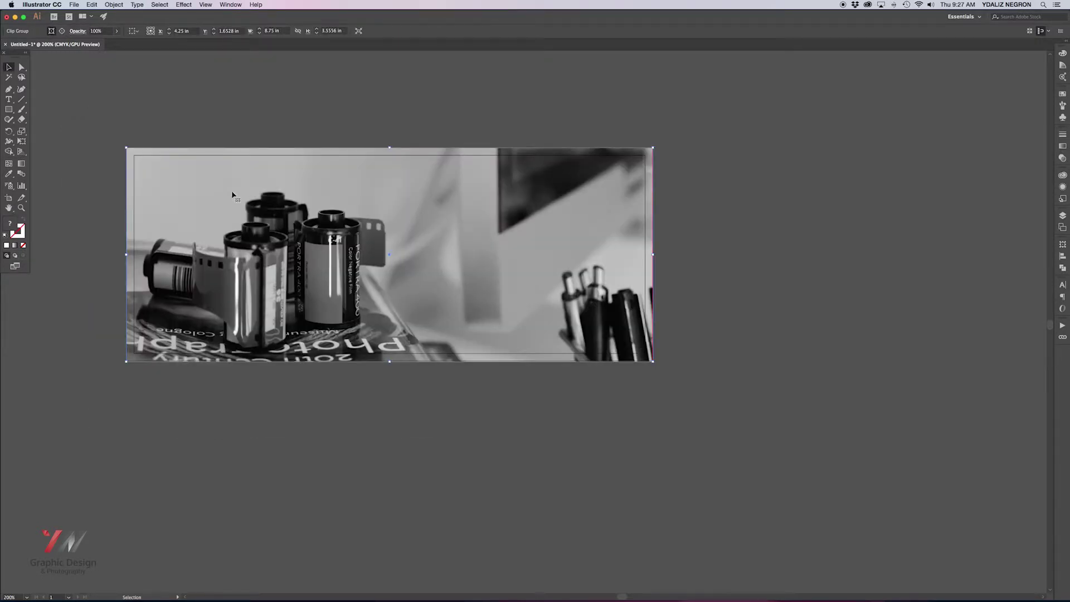
{"action": "left_click", "coordinate": [760, 275]}
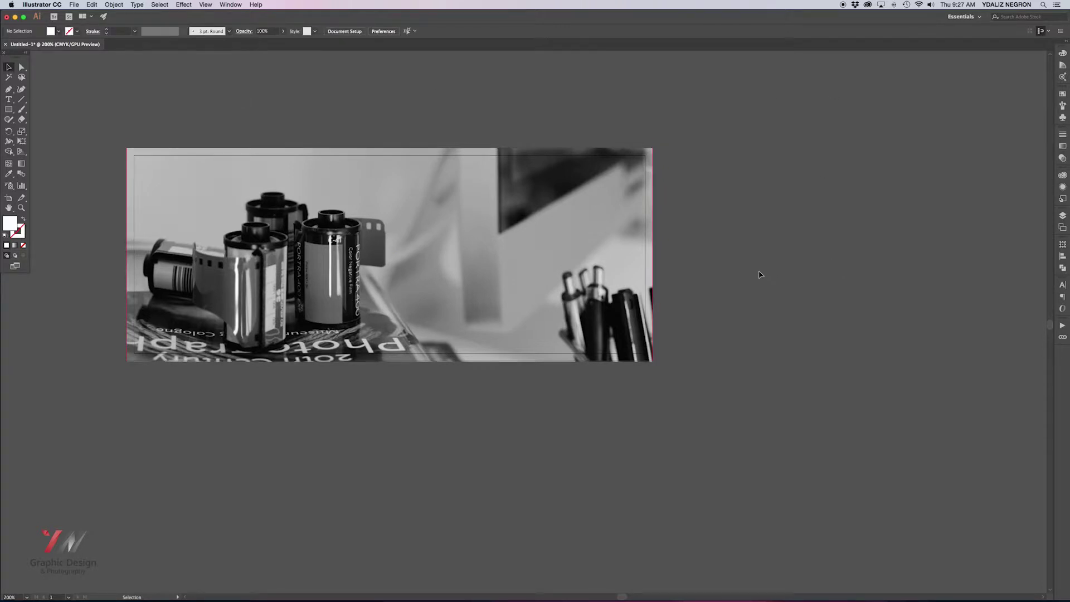
Nudge the photo slightly left inside its clipping group using isolation mode.
{"action": "double_click", "coordinate": [502, 260]}
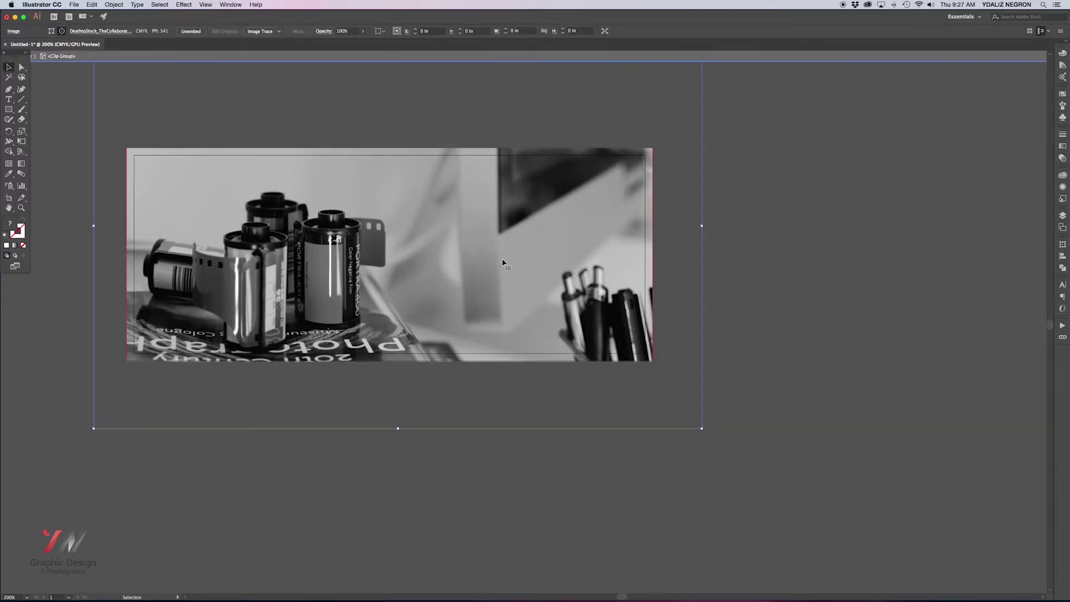
{"action": "left_click_drag", "start_coordinate": [502, 260], "coordinate": [497, 259]}
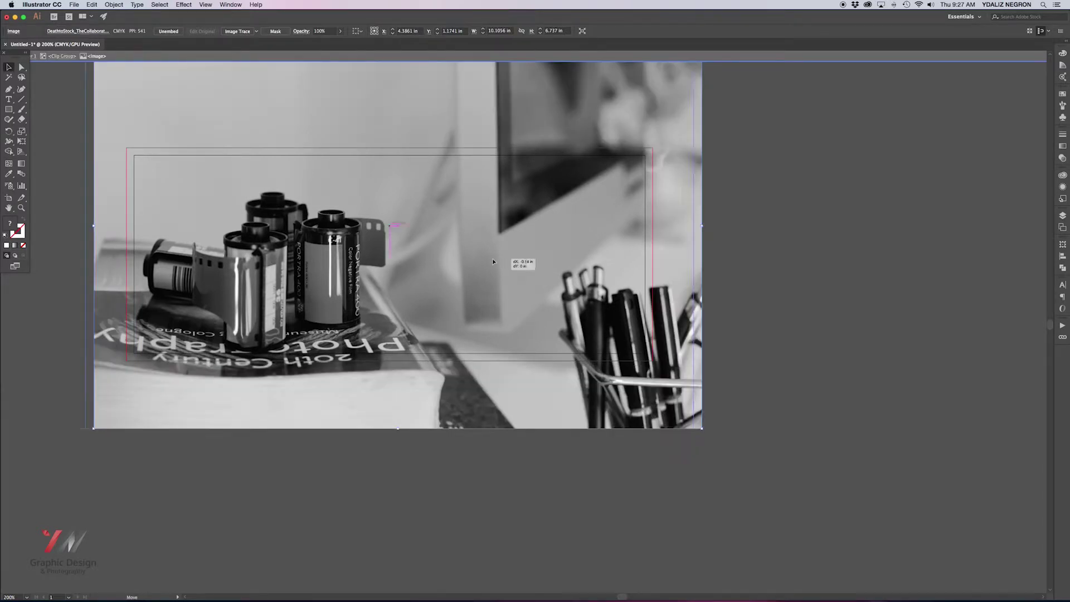
{"action": "double_click", "coordinate": [820, 271]}
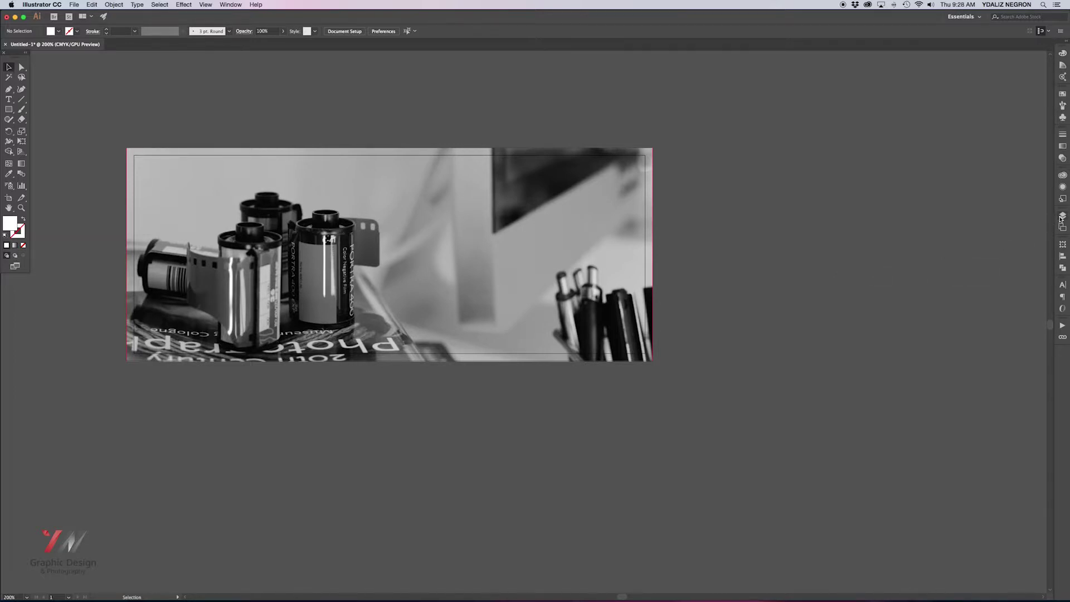
Create a new layer named 'gradiente' above the photo's layer.
{"action": "left_click", "coordinate": [1061, 217]}
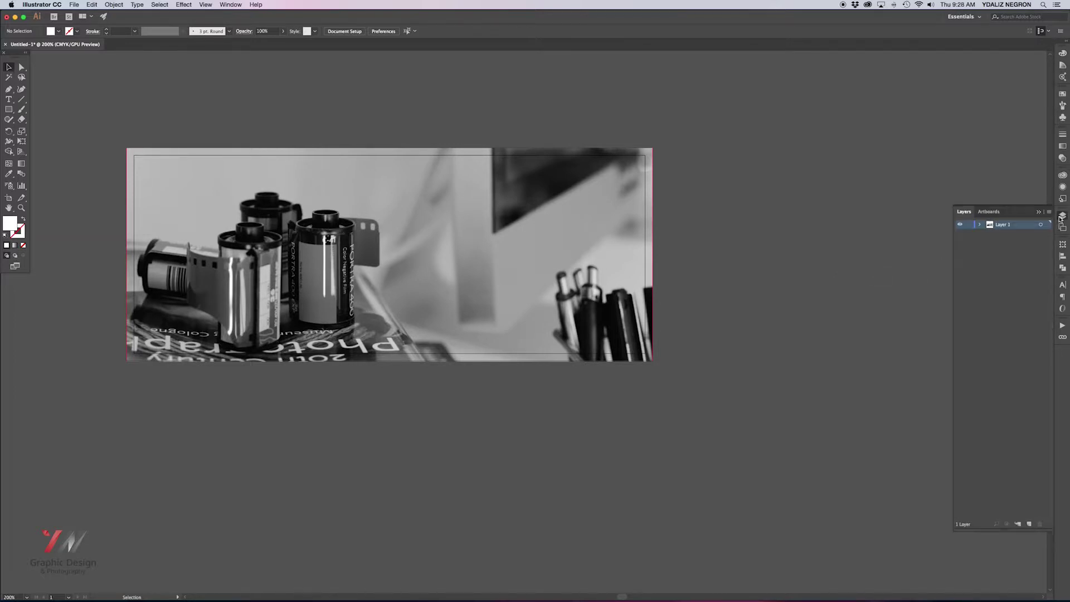
{"action": "left_click", "coordinate": [1027, 524]}
{"action": "double_click", "coordinate": [1008, 225]}
{"action": "type", "text": "gradiente"}
{"action": "key", "text": "Return"}
{"action": "left_click", "coordinate": [9, 109]}
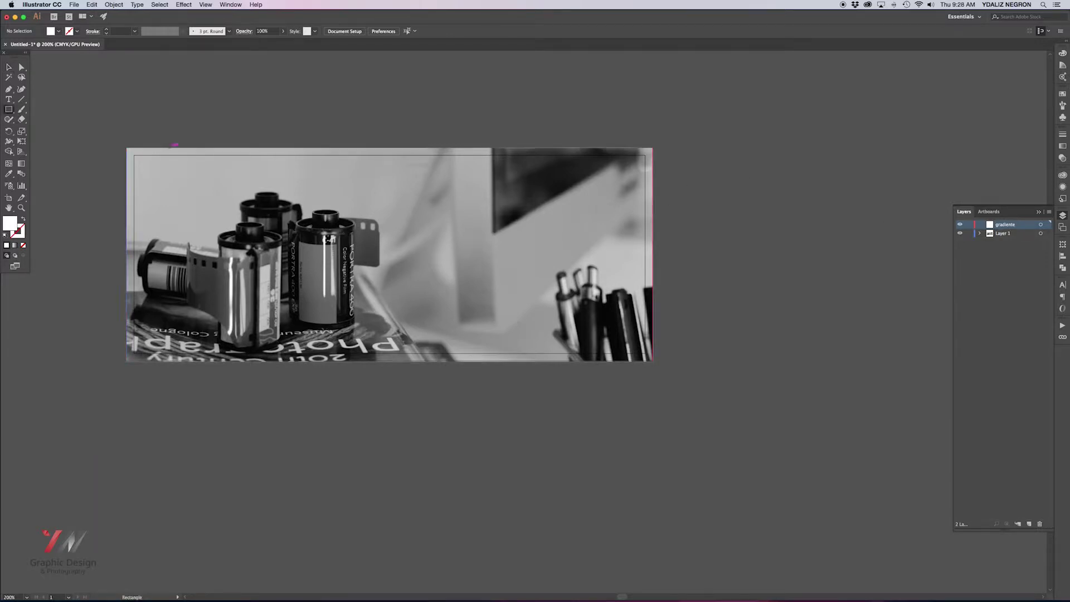
Draw a rectangle from the banner's top-right corner down to the bottom edge, covering its right half.
{"action": "left_click_drag", "start_coordinate": [652, 146], "coordinate": [409, 361]}
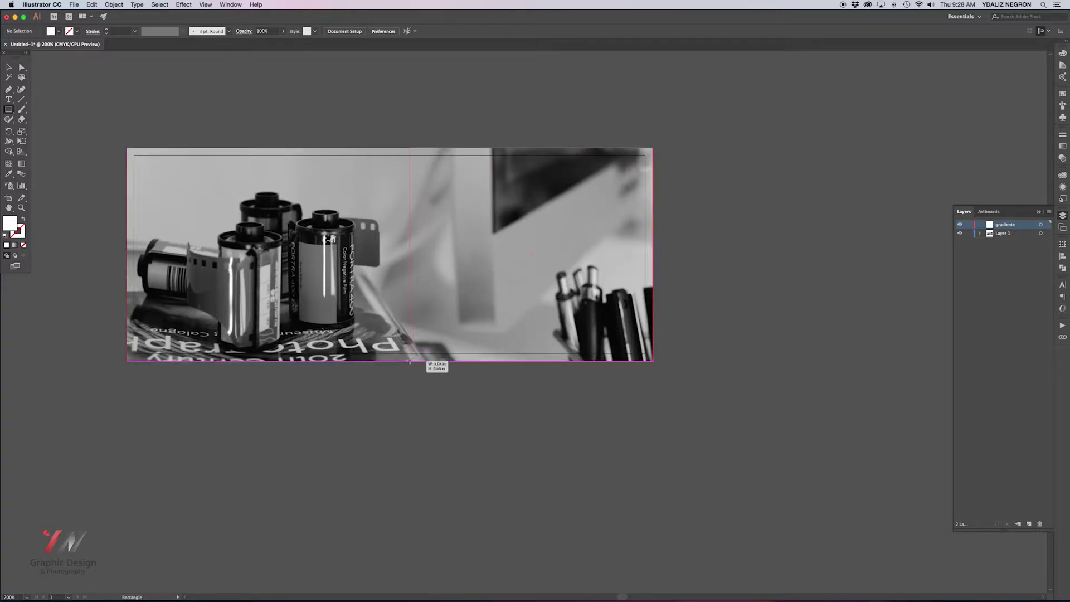
{"action": "left_click_drag", "start_coordinate": [409, 361], "coordinate": [396, 362]}
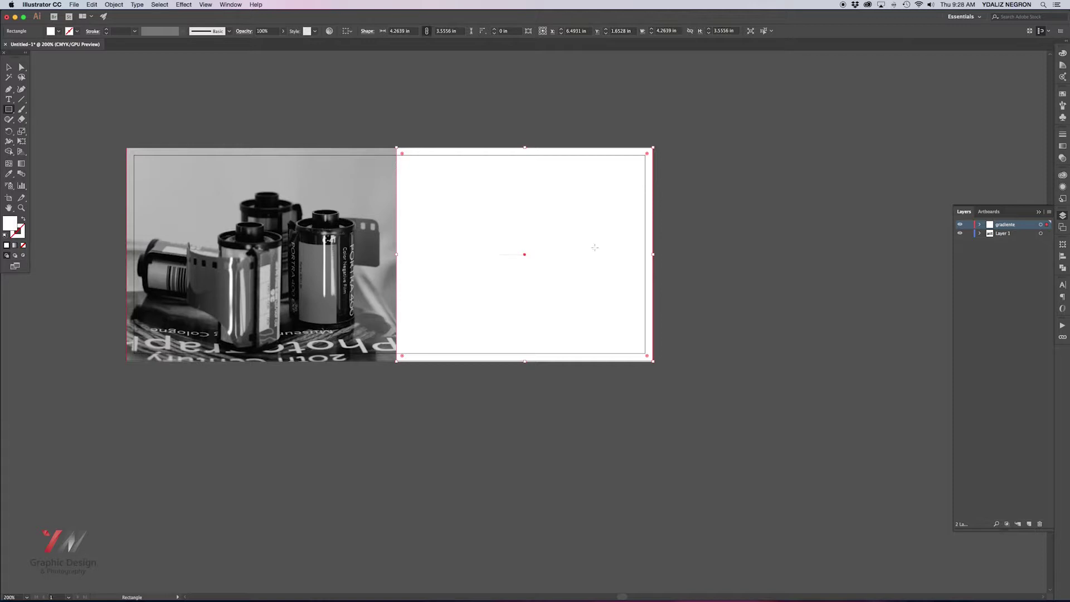
{"action": "left_click", "coordinate": [1063, 148]}
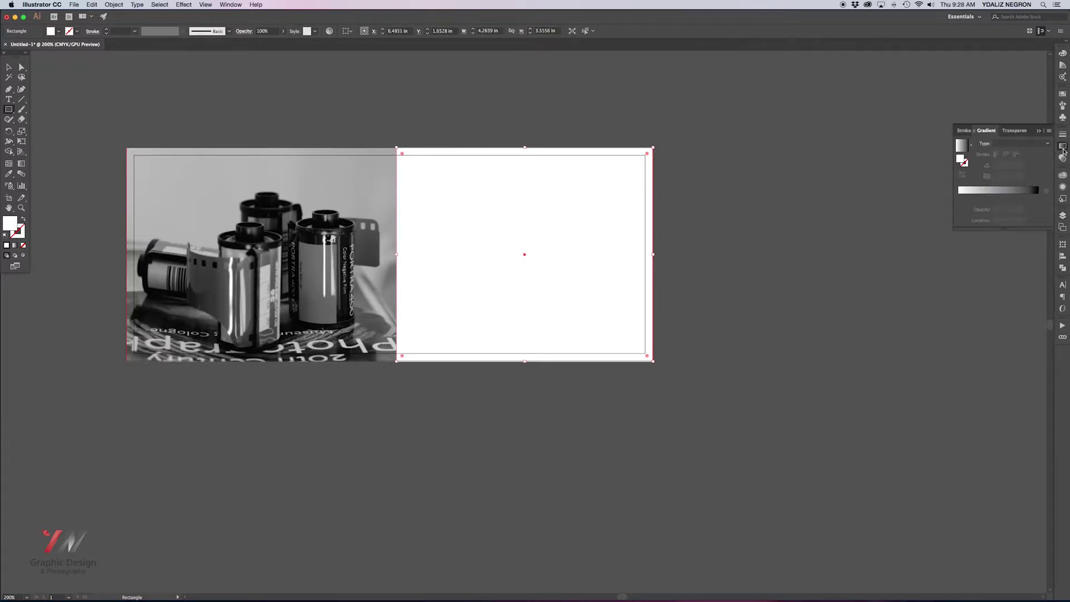
Give the rectangle a white gradient whose left stop is 0% opacity, fading into solid white.
{"action": "left_click", "coordinate": [1002, 192]}
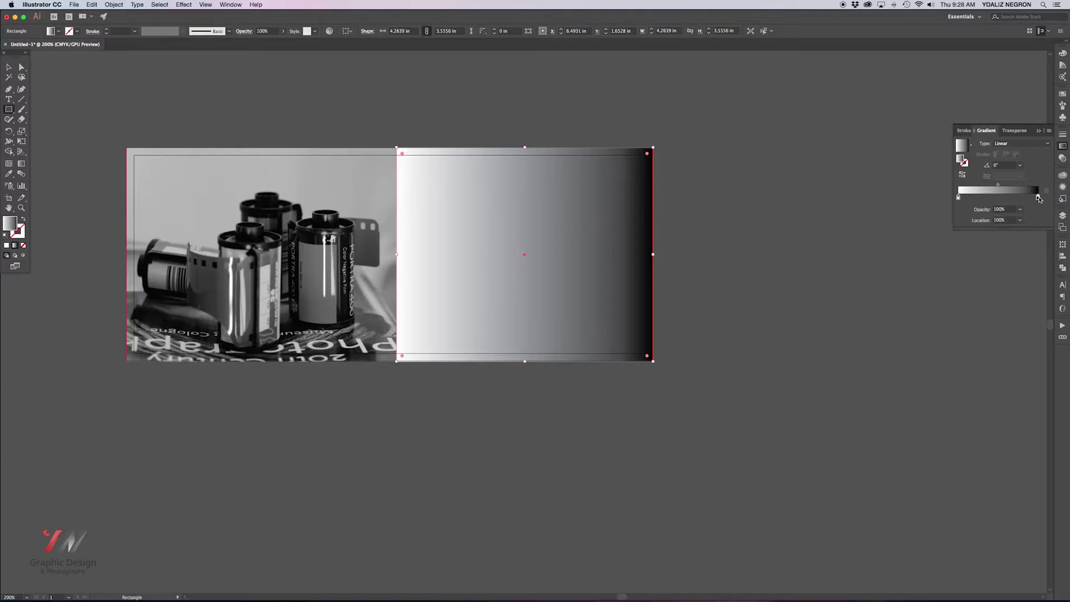
{"action": "double_click", "coordinate": [1038, 199]}
{"action": "left_click", "coordinate": [941, 224]}
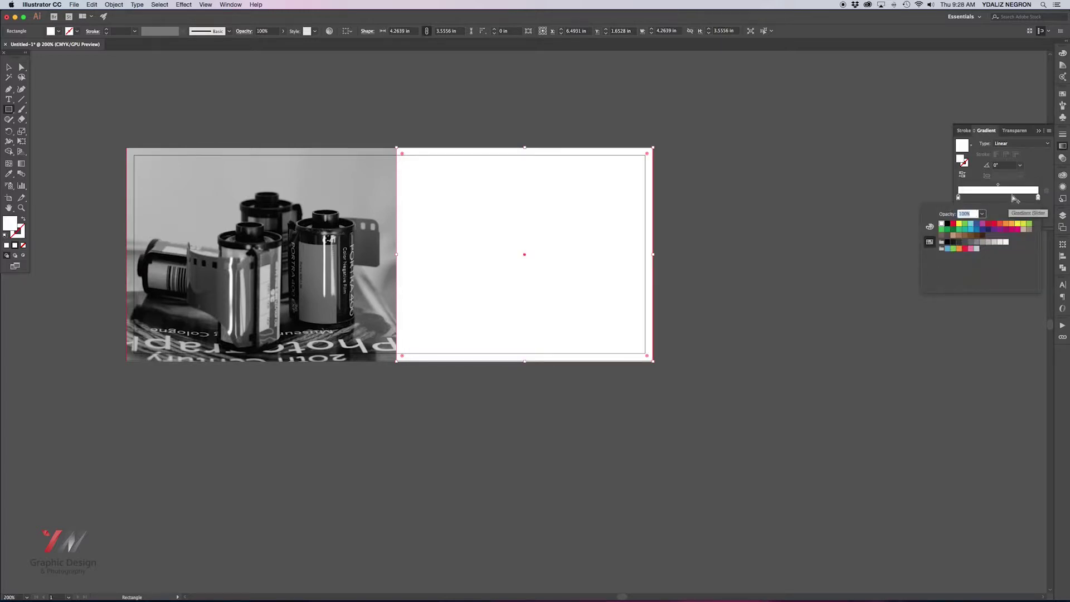
{"action": "left_click", "coordinate": [973, 187]}
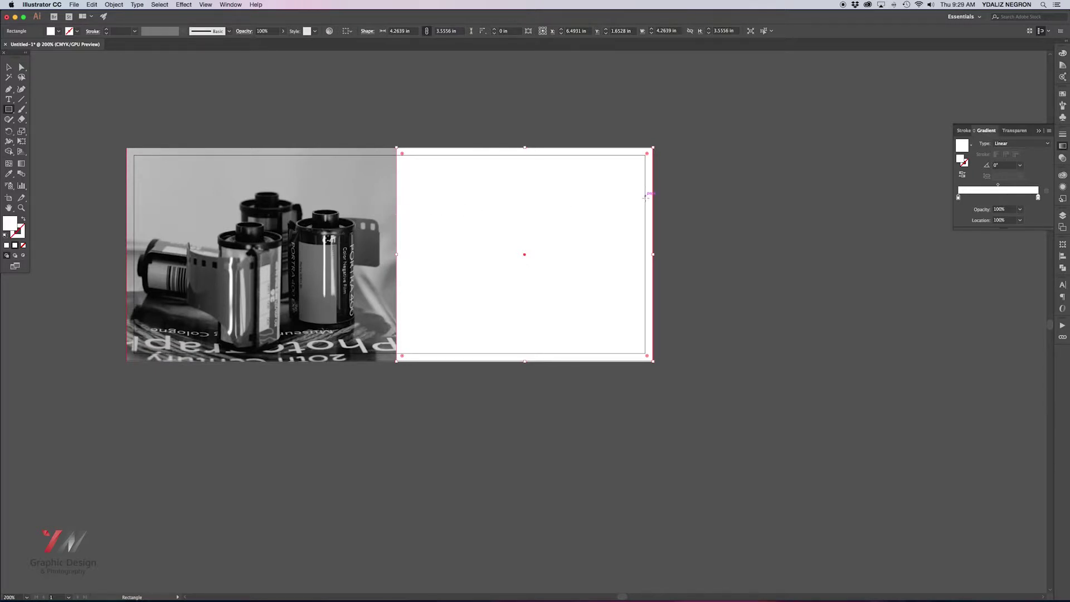
{"action": "double_click", "coordinate": [958, 197]}
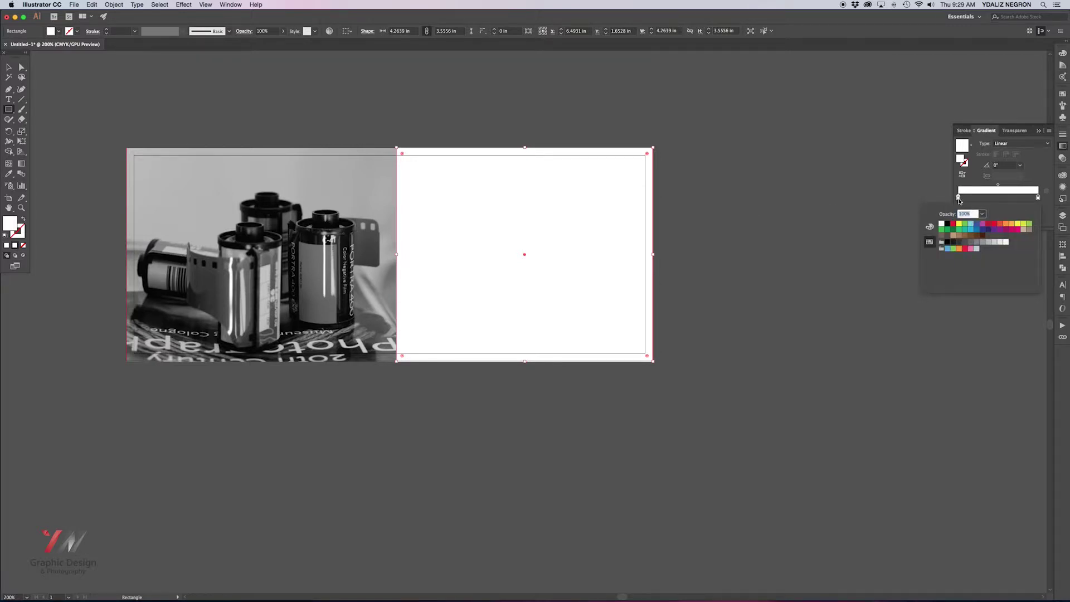
{"action": "left_click", "coordinate": [982, 214]}
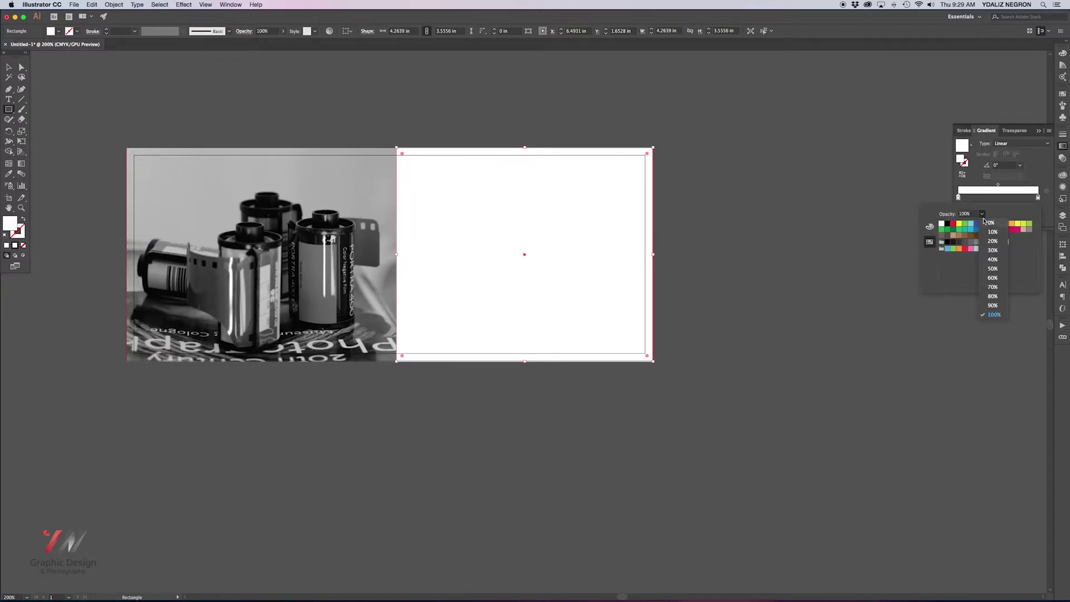
{"action": "left_click", "coordinate": [1035, 179]}
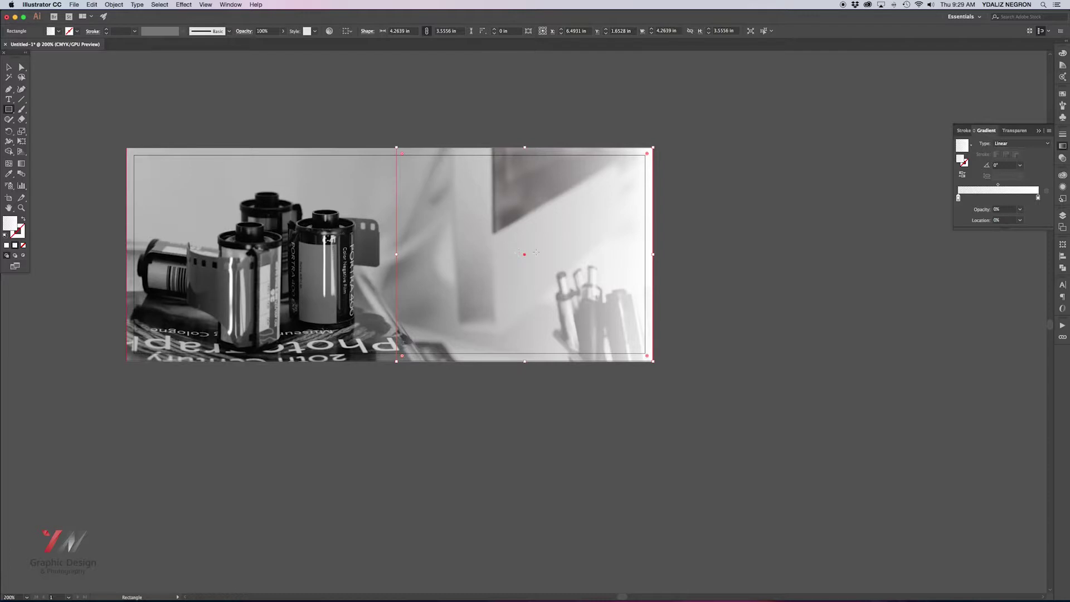
Extend the fade rectangle's left edge further and move the gradient midpoint to 27.61%.
{"action": "key", "text": "v"}
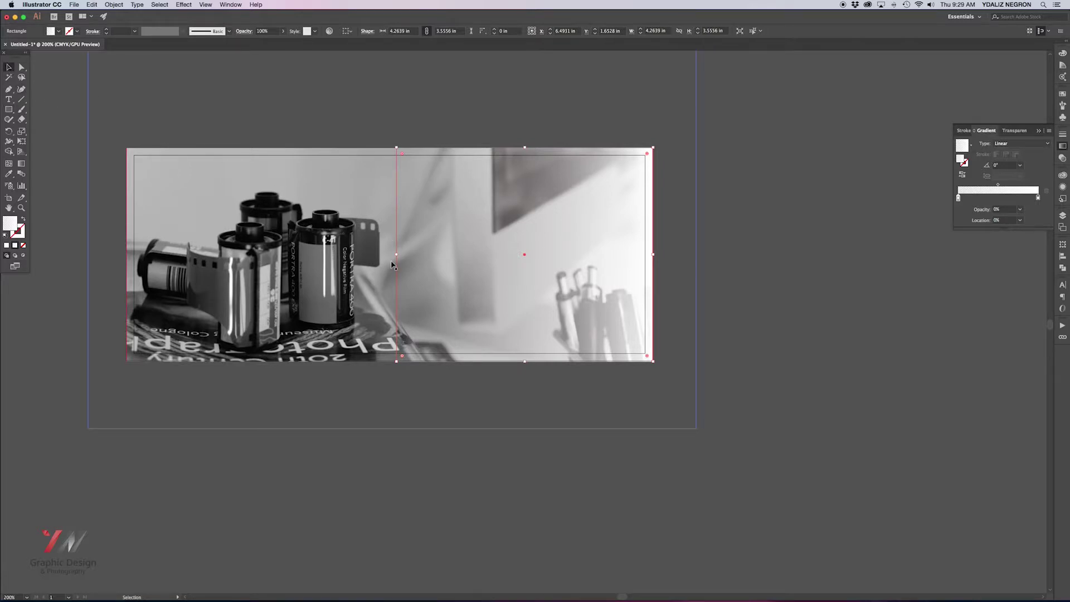
{"action": "left_click_drag", "start_coordinate": [394, 255], "coordinate": [358, 256]}
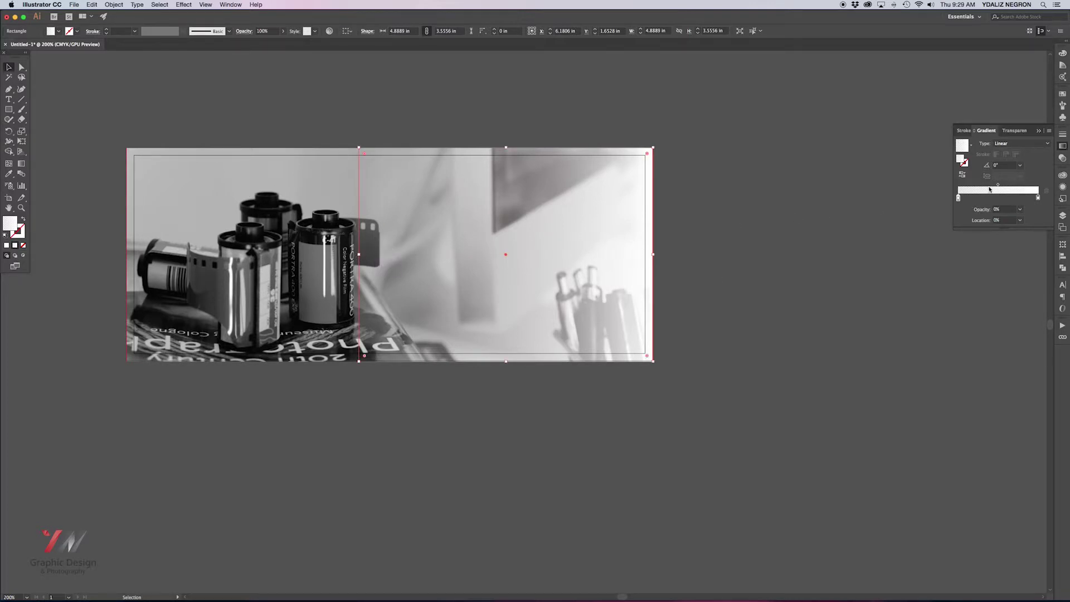
{"action": "left_click_drag", "start_coordinate": [999, 186], "coordinate": [985, 186]}
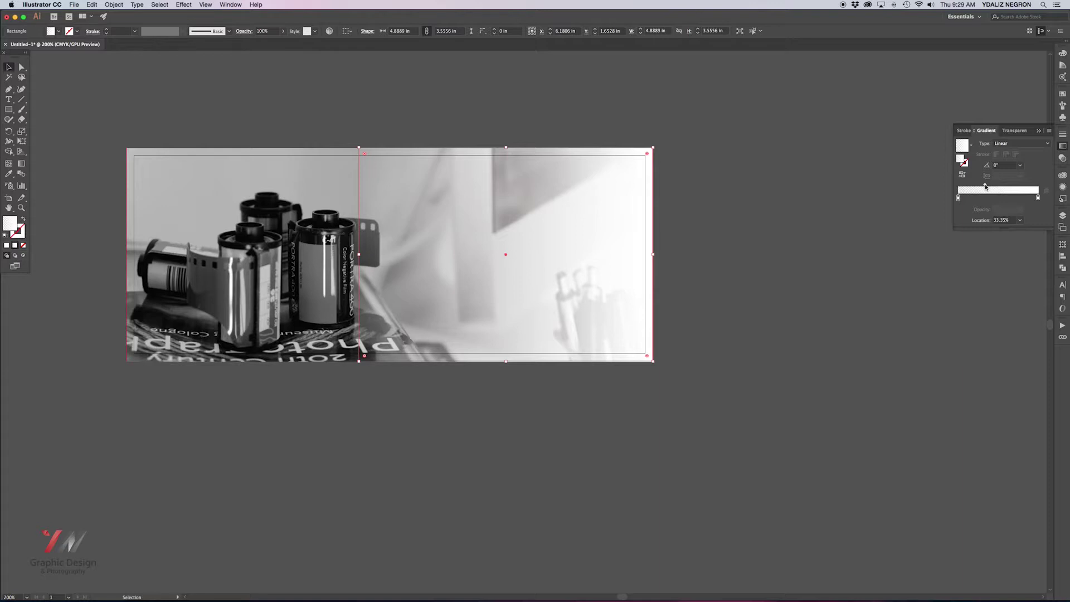
{"action": "left_click_drag", "start_coordinate": [985, 186], "coordinate": [981, 188]}
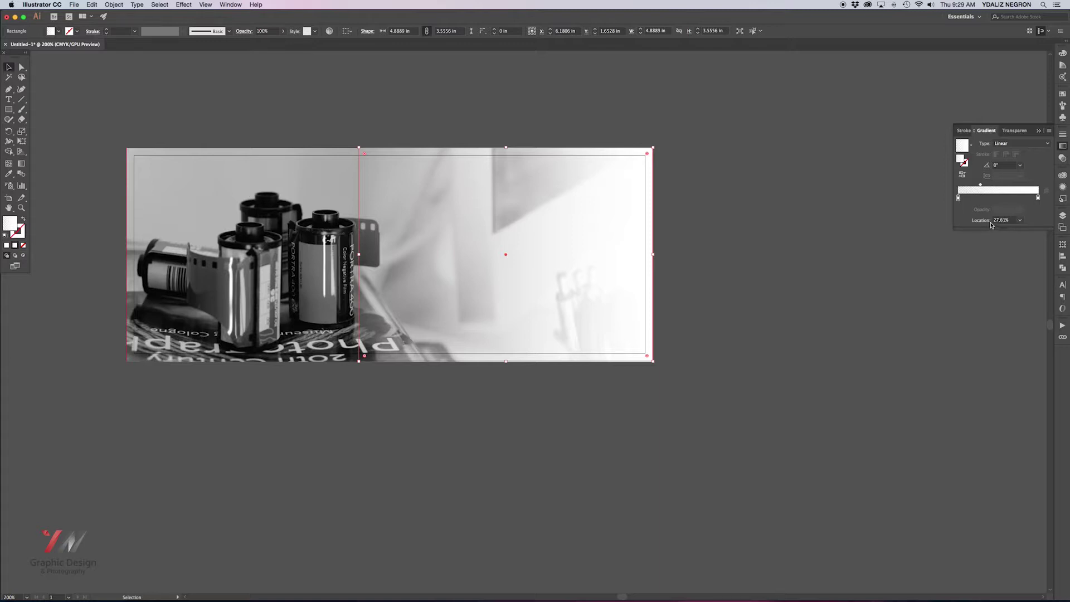
{"action": "left_click", "coordinate": [812, 203]}
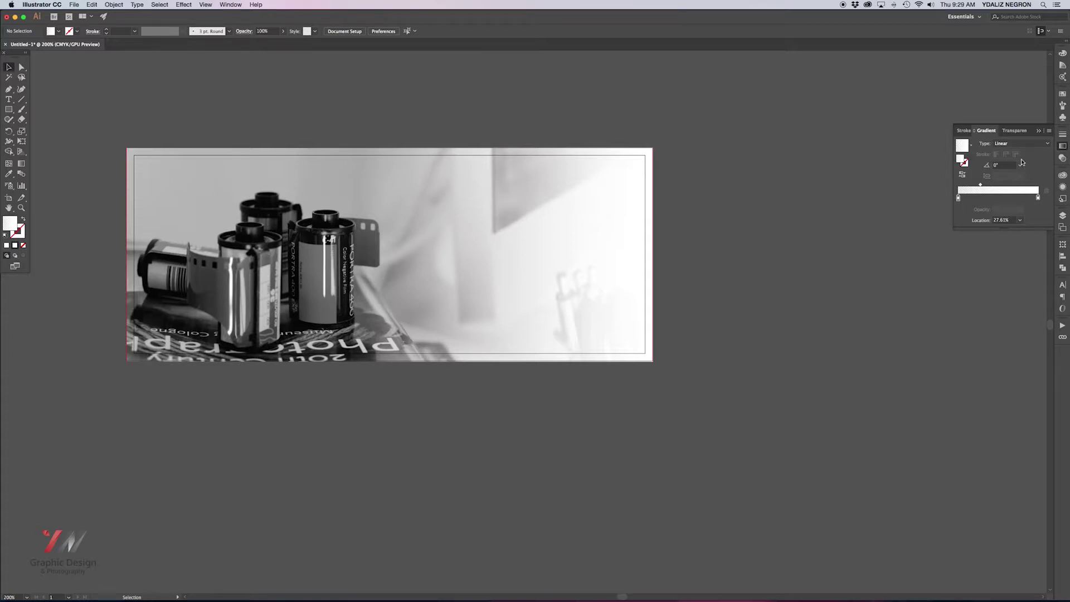
{"action": "left_click", "coordinate": [1063, 146]}
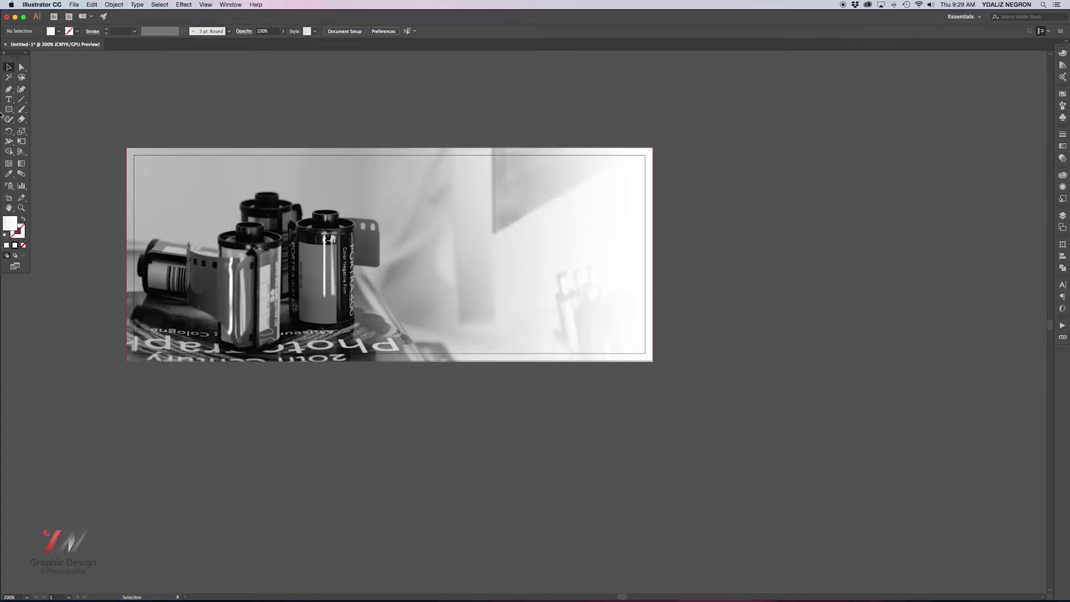
Create a 2 in by 3 in rectangle and move it toward the banner's right side.
{"action": "left_click", "coordinate": [8, 109]}
{"action": "left_click", "coordinate": [435, 205]}
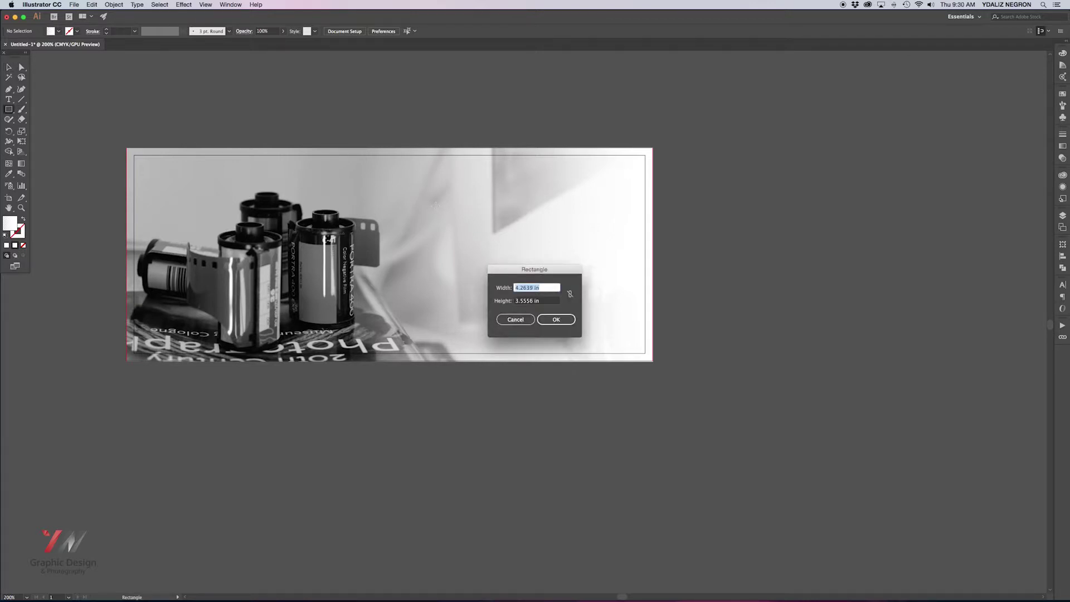
{"action": "type", "text": "2"}
{"action": "key", "text": "Tab"}
{"action": "type", "text": "3"}
{"action": "key", "text": "Return"}
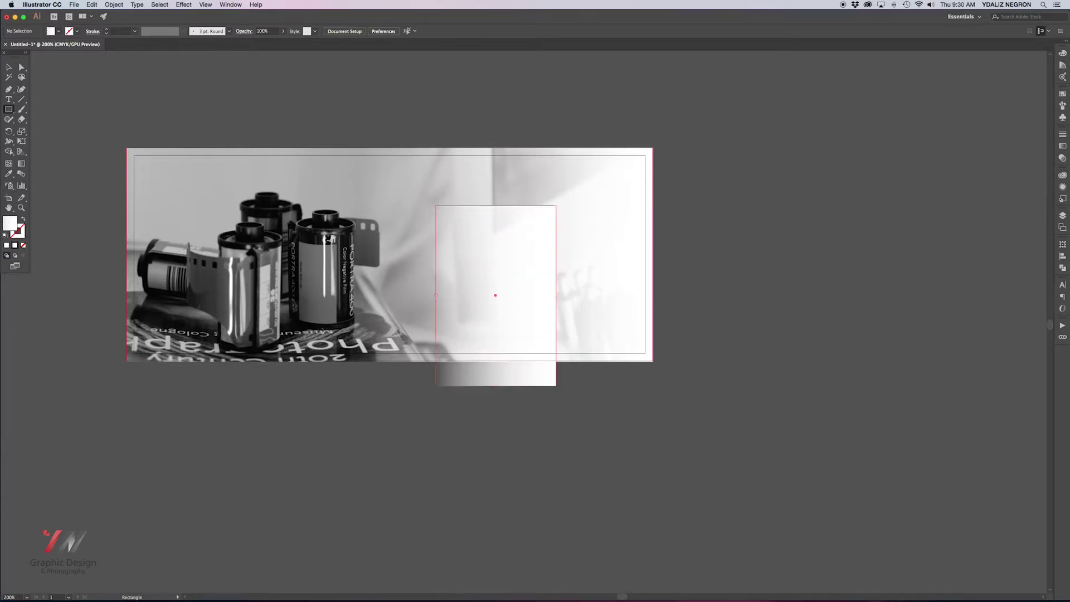
{"action": "key", "text": "v"}
{"action": "mouse_move", "coordinate": [463, 246]}
{"action": "left_mouse_down"}
{"action": "mouse_move", "coordinate": [433, 215]}
{"action": "mouse_move", "coordinate": [552, 215]}
{"action": "left_mouse_up"}
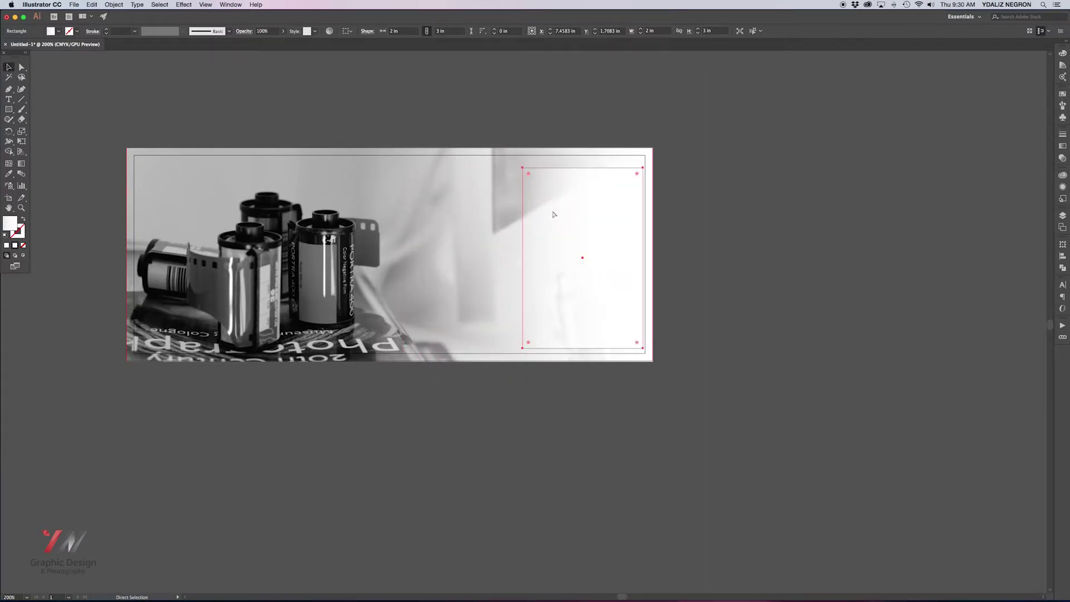
{"action": "key", "text": "super+z"}
{"action": "key", "text": "super+z"}
{"action": "key", "text": "super+z"}
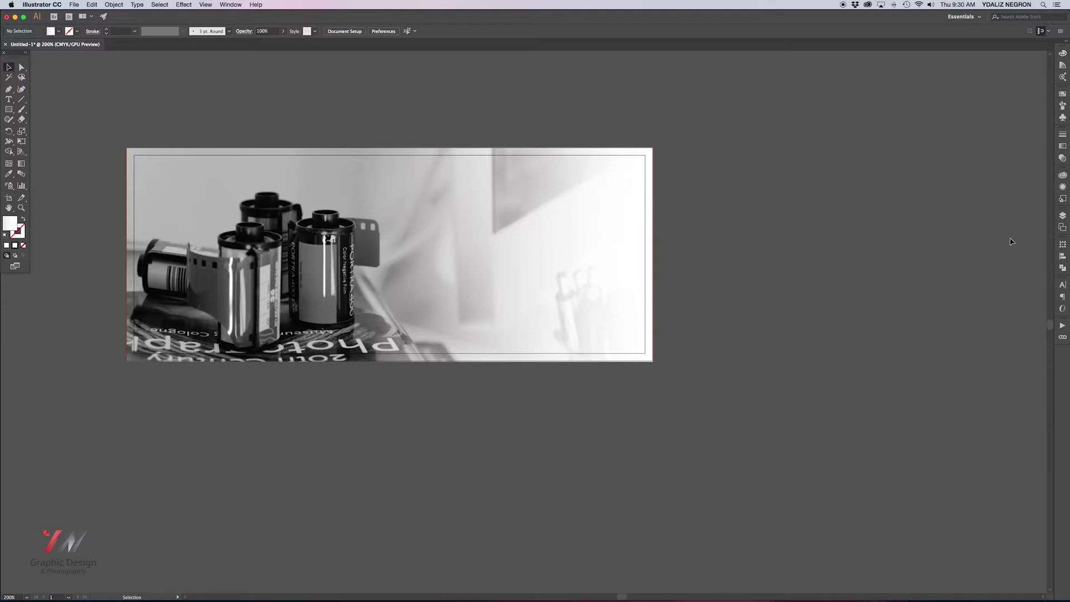
{"action": "left_click", "coordinate": [1062, 215]}
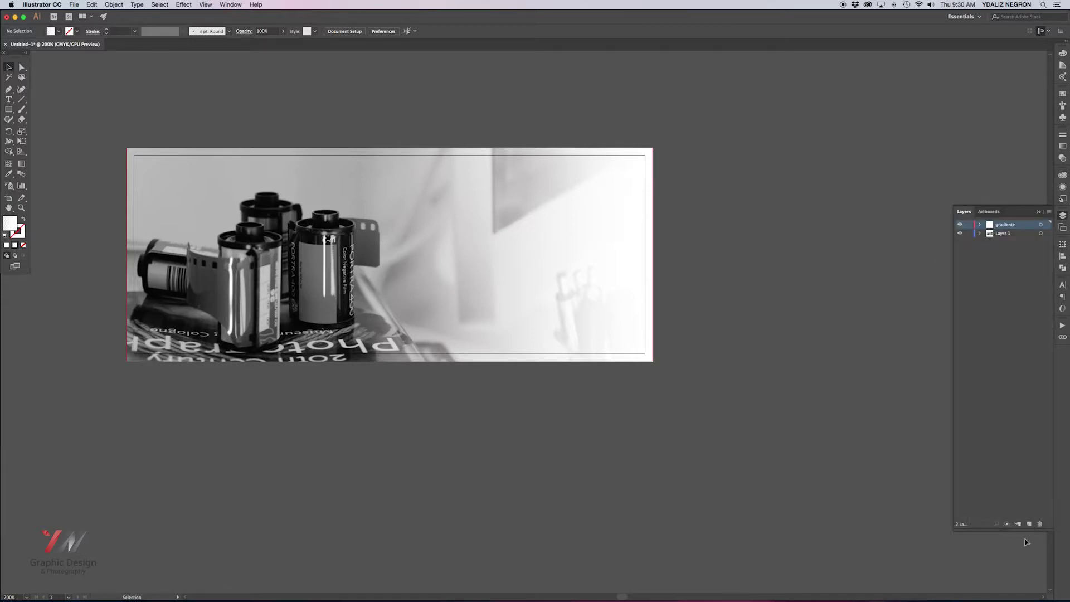
Add a third layer named 'testo' at the top of the layer stack.
{"action": "left_click", "coordinate": [1028, 524]}
{"action": "double_click", "coordinate": [997, 227]}
{"action": "type", "text": "testo"}
{"action": "key", "text": "Return"}
{"action": "left_click", "coordinate": [9, 109]}
Draw a 1.5 × 3 in rectangle and place a copy to its right.
{"action": "left_click", "coordinate": [488, 124]}
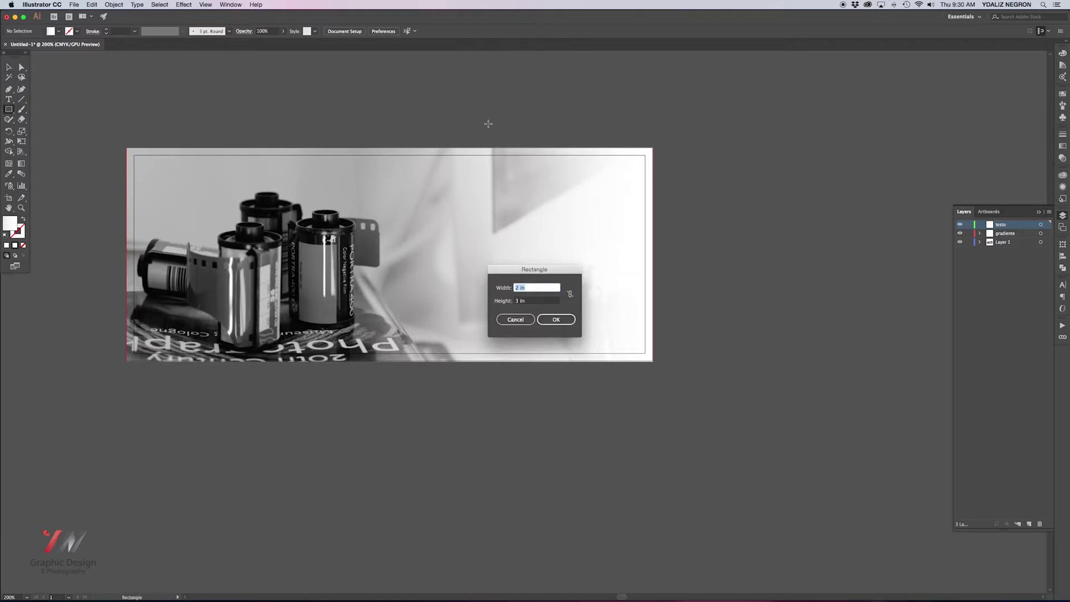
{"action": "type", "text": "1"}
{"action": "key", "text": "Return"}
{"action": "left_click", "coordinate": [9, 67]}
{"action": "mouse_move", "coordinate": [516, 135]}
{"action": "left_mouse_down"}
{"action": "mouse_move", "coordinate": [457, 180]}
{"action": "mouse_move", "coordinate": [561, 180]}
{"action": "left_mouse_up"}
{"action": "left_click", "coordinate": [669, 198]}
Fill both rectangles with a cyan swatch.
{"action": "left_click", "coordinate": [494, 239]}
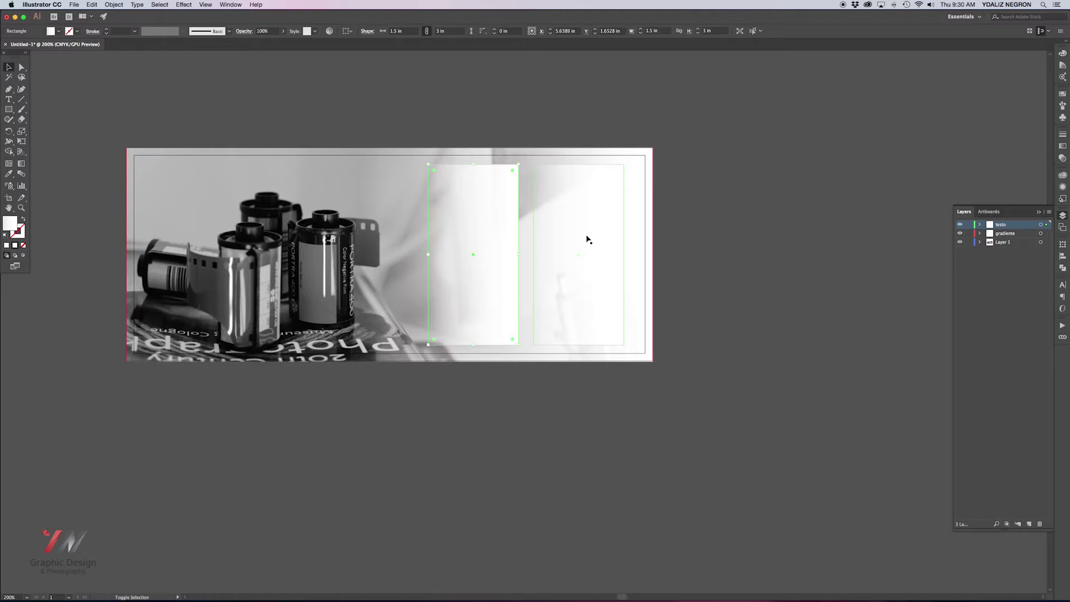
{"action": "left_click", "coordinate": [585, 240], "text": "shift"}
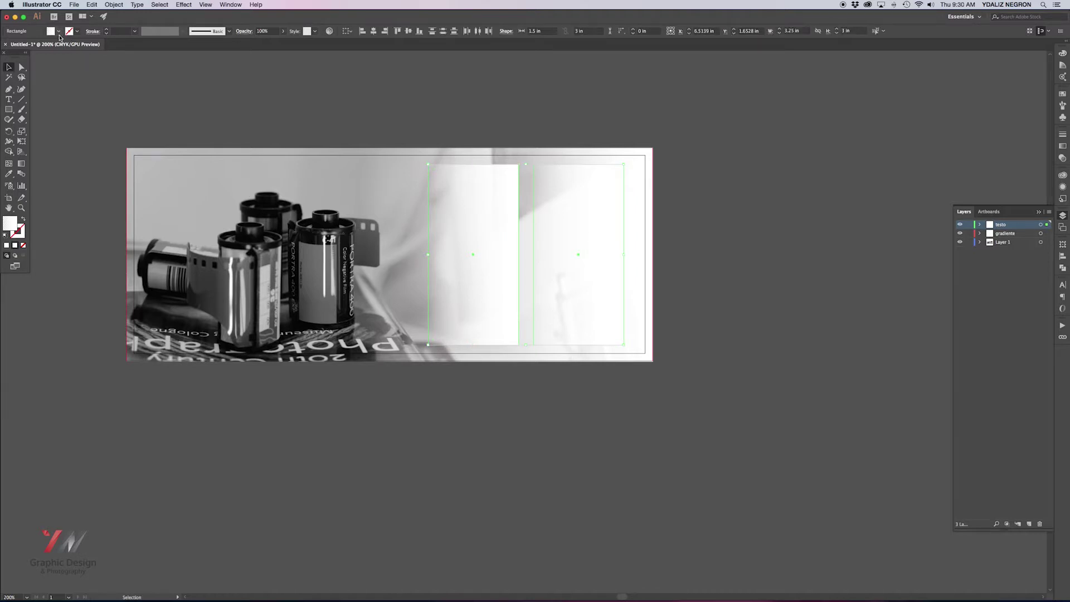
{"action": "left_click", "coordinate": [58, 31]}
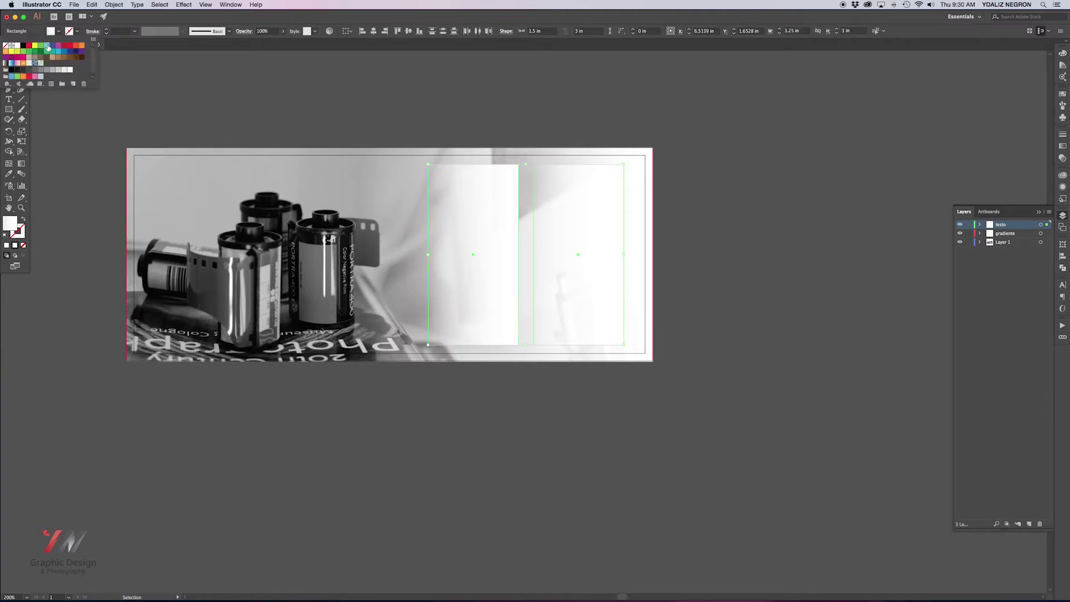
{"action": "left_click", "coordinate": [51, 46]}
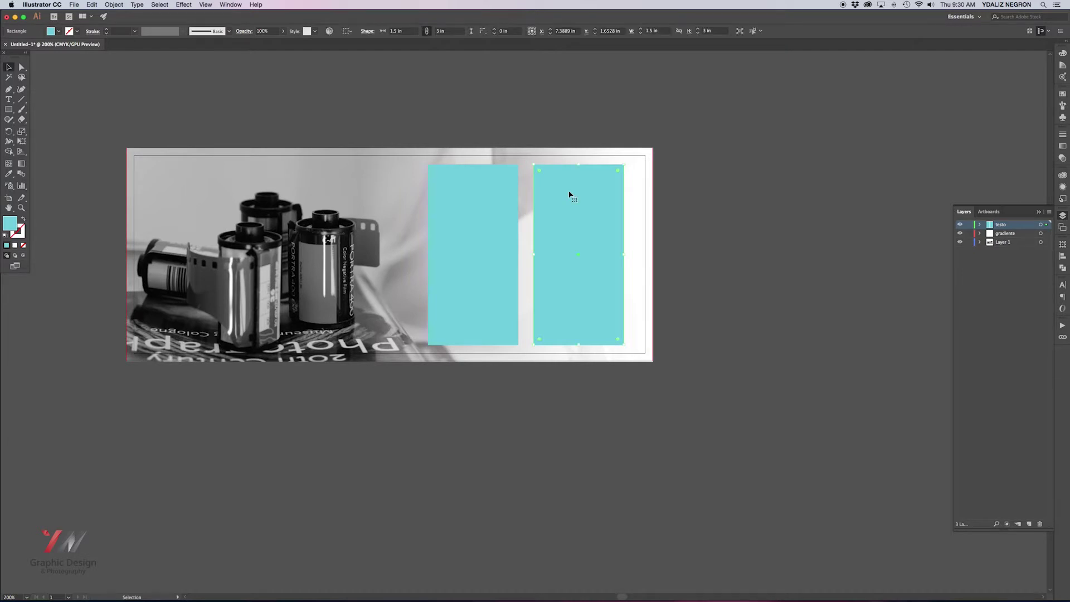
{"action": "left_click", "coordinate": [699, 205]}
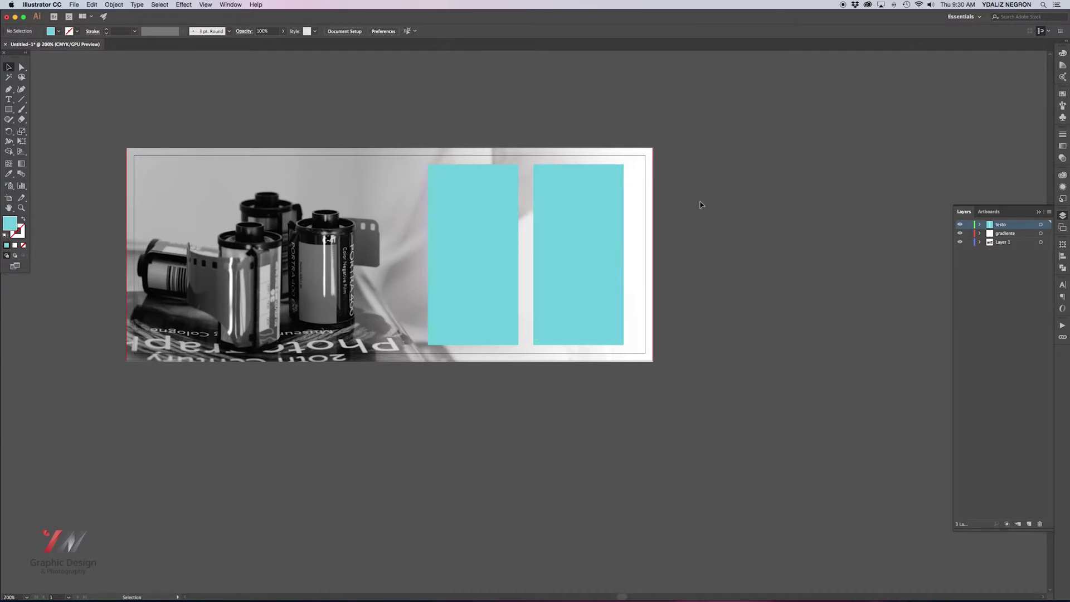
{"action": "key", "text": "ctrl+r"}
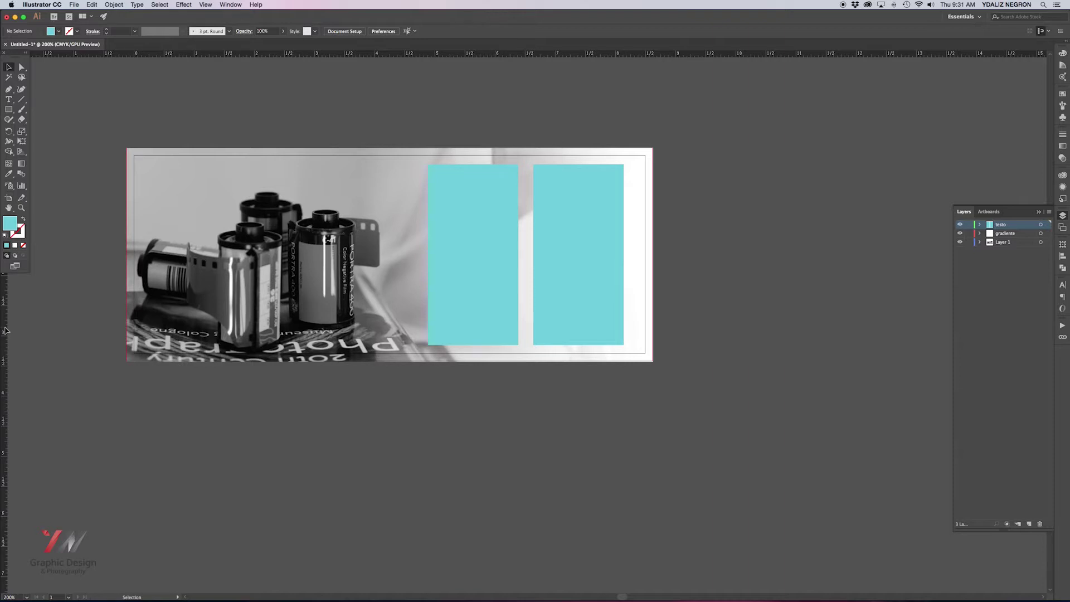
Add a vertical guide near the banner's left edge and a horizontal guide above the column tops.
{"action": "mouse_move", "coordinate": [4, 330]}
{"action": "left_mouse_down"}
{"action": "mouse_move", "coordinate": [149, 315]}
{"action": "mouse_move", "coordinate": [140, 319]}
{"action": "left_mouse_up"}
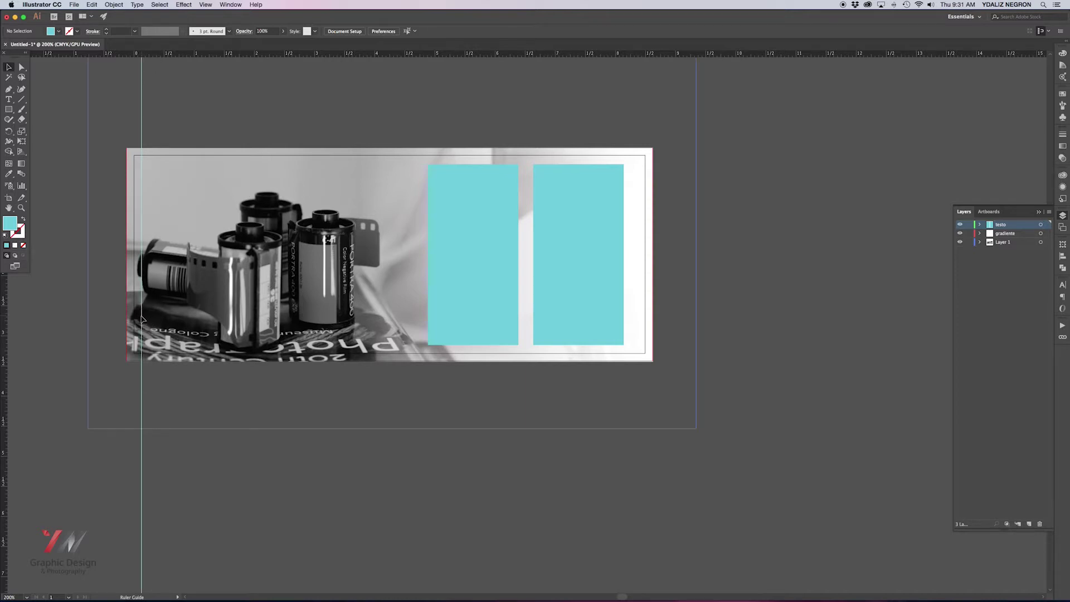
{"action": "scroll", "coordinate": [113, 219], "scroll_direction": "up", "scroll_amount": 2}
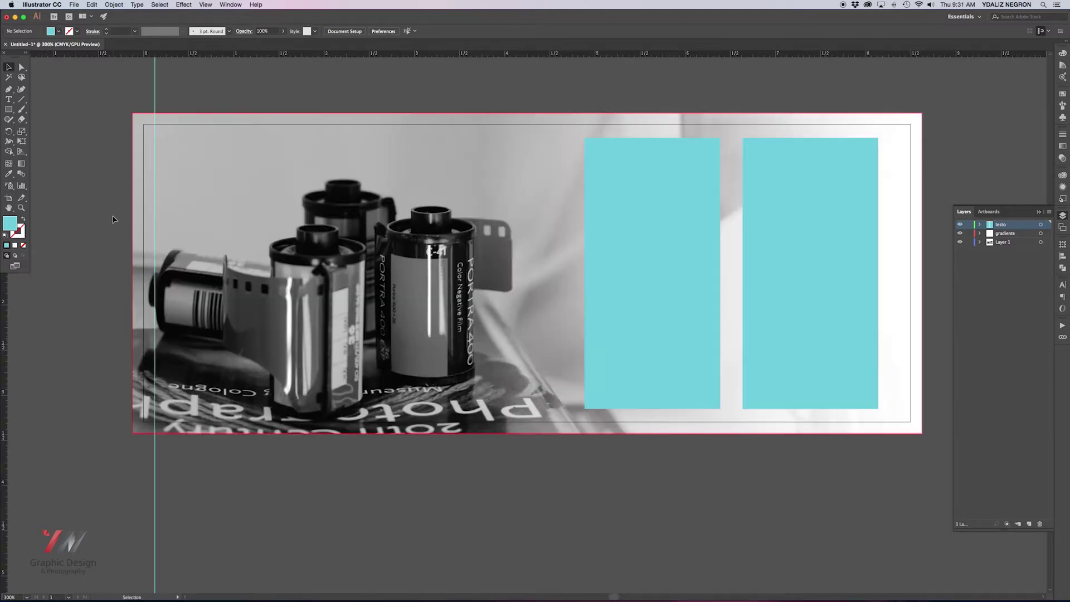
{"action": "scroll", "coordinate": [113, 219], "scroll_direction": "up", "scroll_amount": 1}
{"action": "scroll", "coordinate": [113, 219], "scroll_direction": "up", "scroll_amount": 2}
{"action": "scroll", "coordinate": [113, 219], "scroll_direction": "up", "scroll_amount": 1}
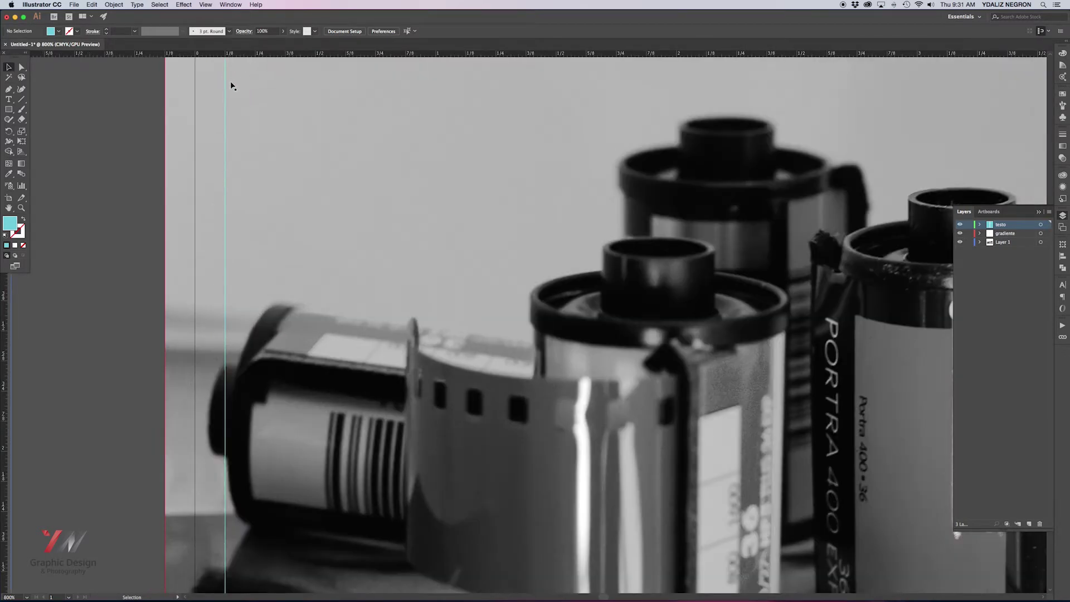
{"action": "scroll", "coordinate": [219, 95], "scroll_direction": "up", "scroll_amount": 2}
{"action": "scroll", "coordinate": [219, 95], "scroll_direction": "up", "scroll_amount": 3}
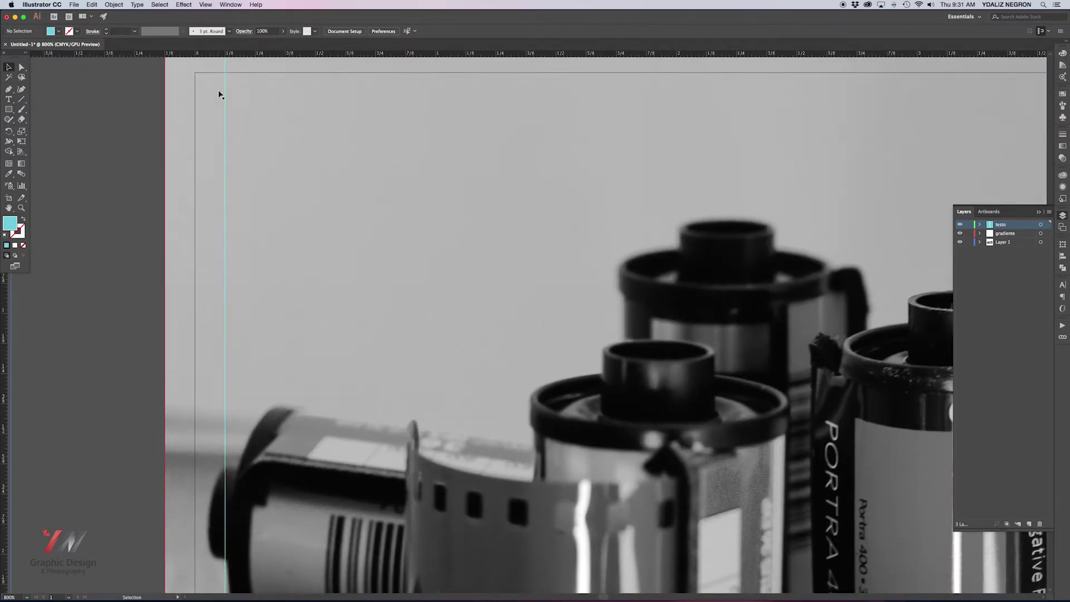
{"action": "scroll", "coordinate": [219, 96], "scroll_direction": "up", "scroll_amount": 4}
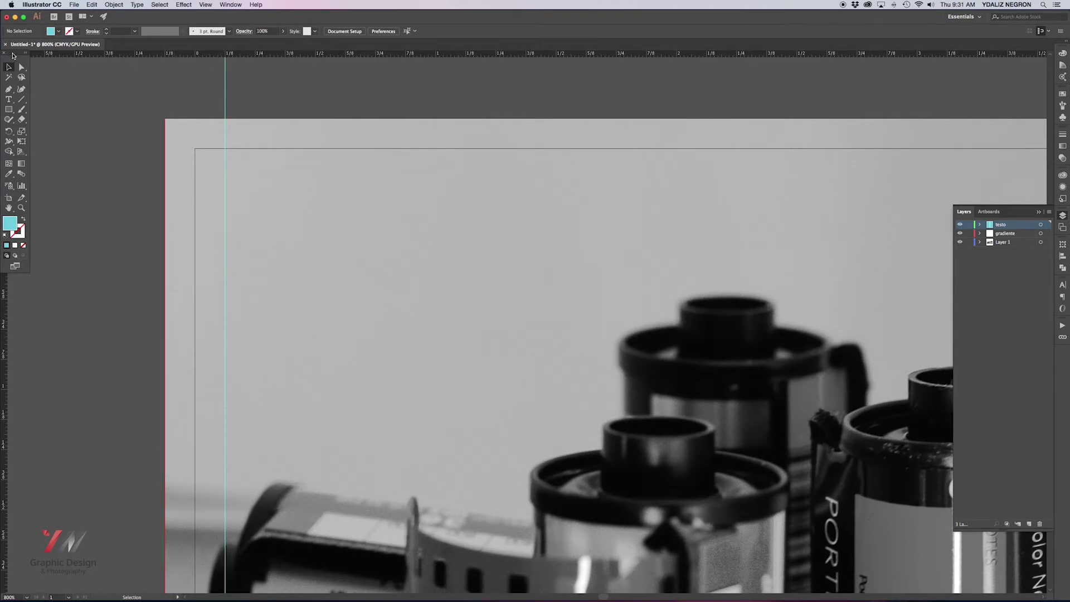
{"action": "left_click_drag", "start_coordinate": [8, 55], "coordinate": [40, 75]}
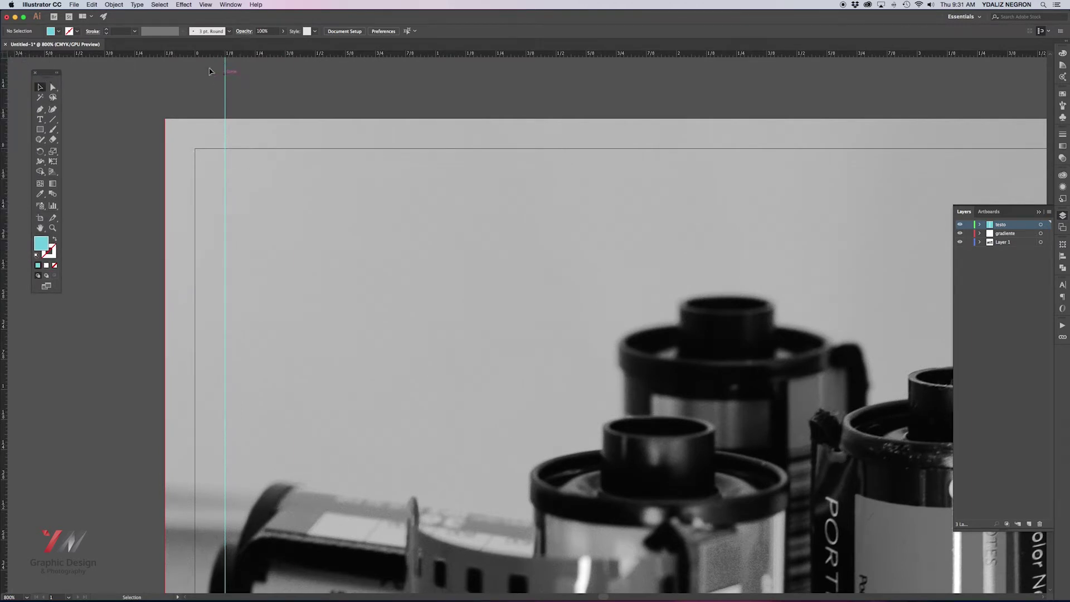
{"action": "left_click_drag", "start_coordinate": [216, 56], "coordinate": [205, 184]}
{"action": "left_click_drag", "start_coordinate": [205, 180], "coordinate": [206, 182]}
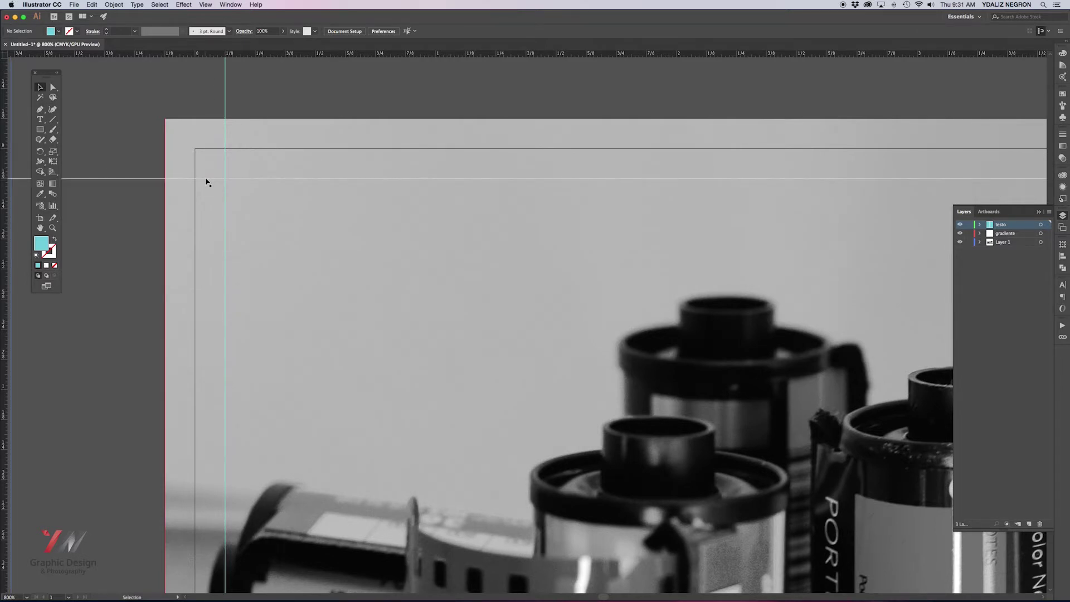
Add a vertical guide at the banner's right margin.
{"action": "scroll", "coordinate": [206, 182], "scroll_direction": "right", "scroll_amount": 10}
{"action": "scroll", "coordinate": [206, 181], "scroll_direction": "right", "scroll_amount": 10}
{"action": "scroll", "coordinate": [206, 181], "scroll_direction": "right", "scroll_amount": 10}
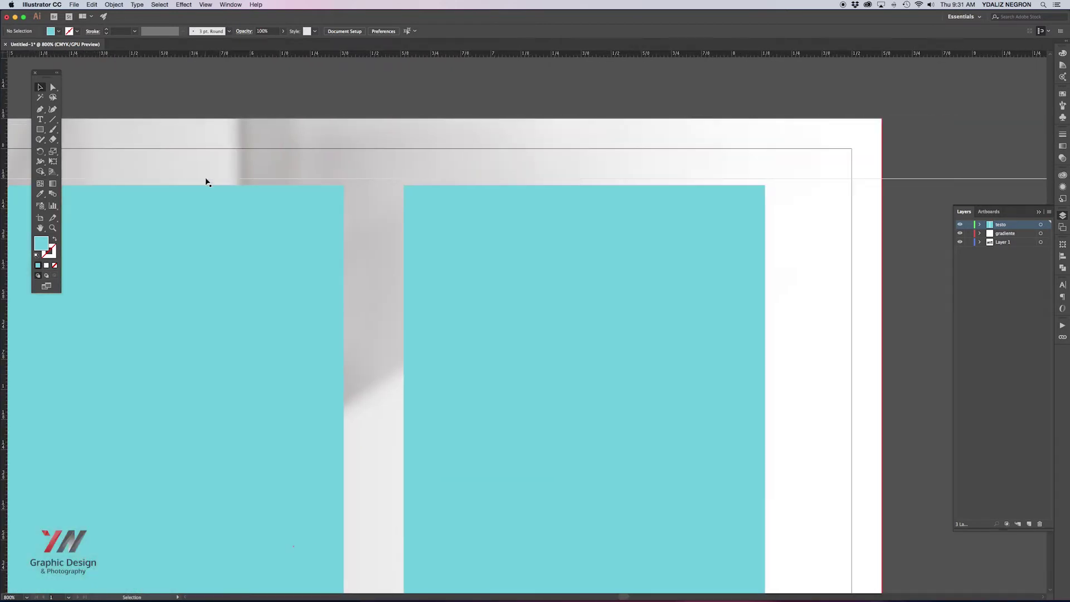
{"action": "scroll", "coordinate": [206, 182], "scroll_direction": "right", "scroll_amount": 5}
{"action": "left_click_drag", "start_coordinate": [6, 206], "coordinate": [486, 214]}
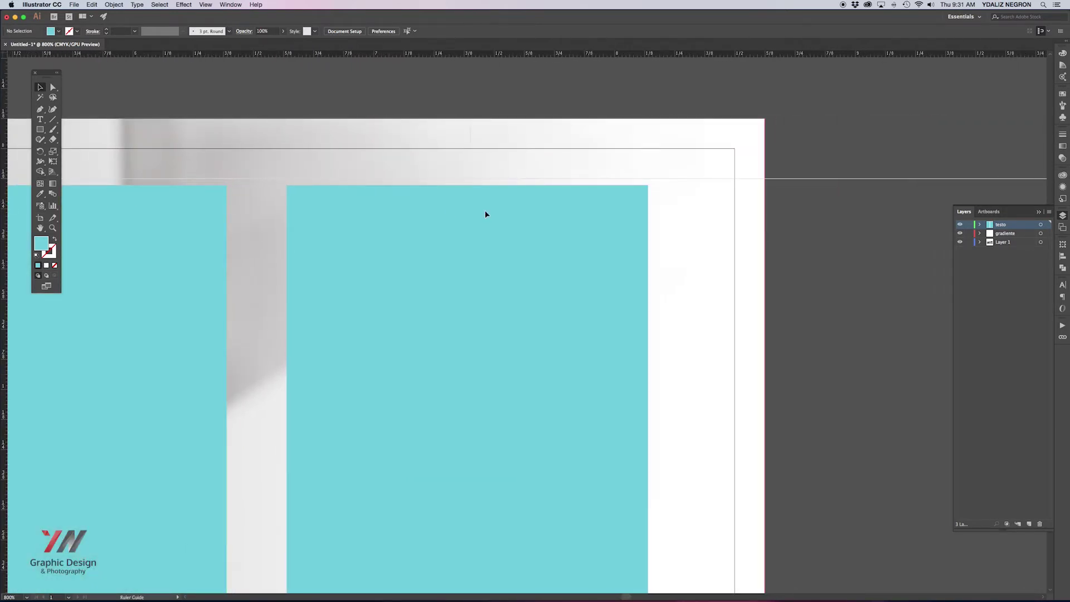
{"action": "mouse_move", "coordinate": [708, 217]}
{"action": "left_mouse_down"}
{"action": "mouse_move", "coordinate": [717, 216]}
{"action": "mouse_move", "coordinate": [706, 217]}
{"action": "left_mouse_up"}
{"action": "scroll", "coordinate": [708, 216], "scroll_direction": "down", "scroll_amount": 5}
{"action": "scroll", "coordinate": [706, 217], "scroll_direction": "down", "scroll_amount": 5}
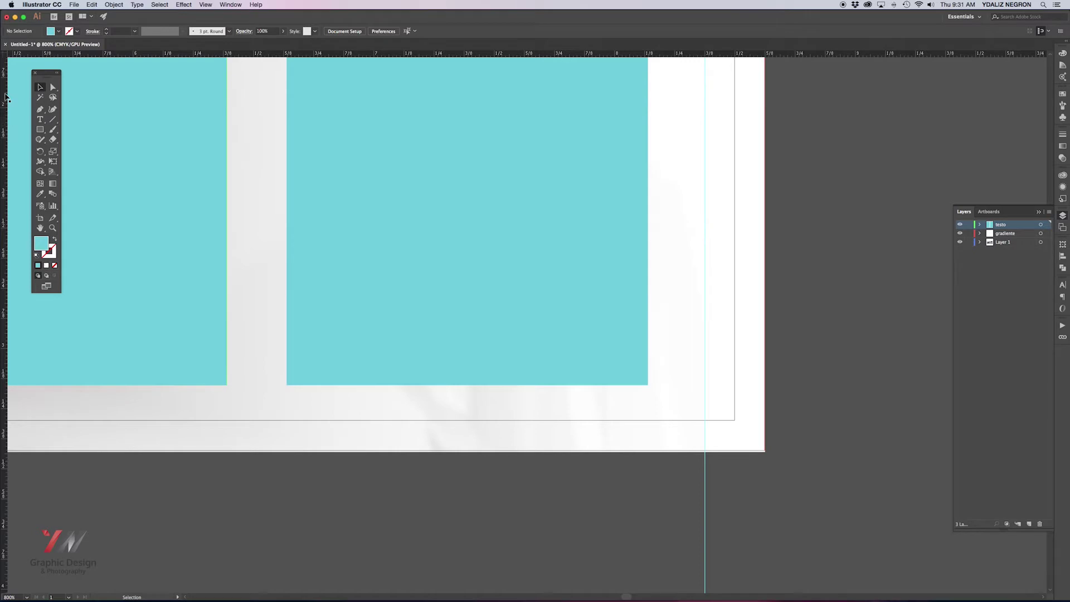
Set the ruler origin at the bottom-right margin corner and add a guide along the rectangles' bottom edges.
{"action": "left_click_drag", "start_coordinate": [5, 52], "coordinate": [159, 142]}
{"action": "left_click_drag", "start_coordinate": [702, 403], "coordinate": [735, 420]}
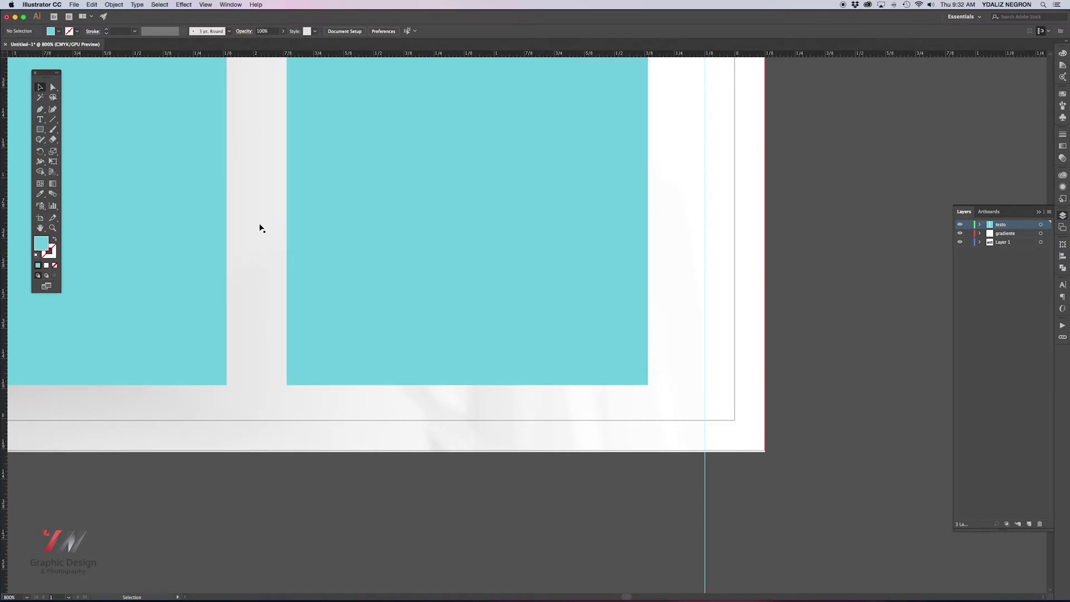
{"action": "left_click_drag", "start_coordinate": [231, 55], "coordinate": [239, 192]}
{"action": "left_click_drag", "start_coordinate": [263, 373], "coordinate": [262, 389]}
{"action": "key", "text": "ctrl+0"}
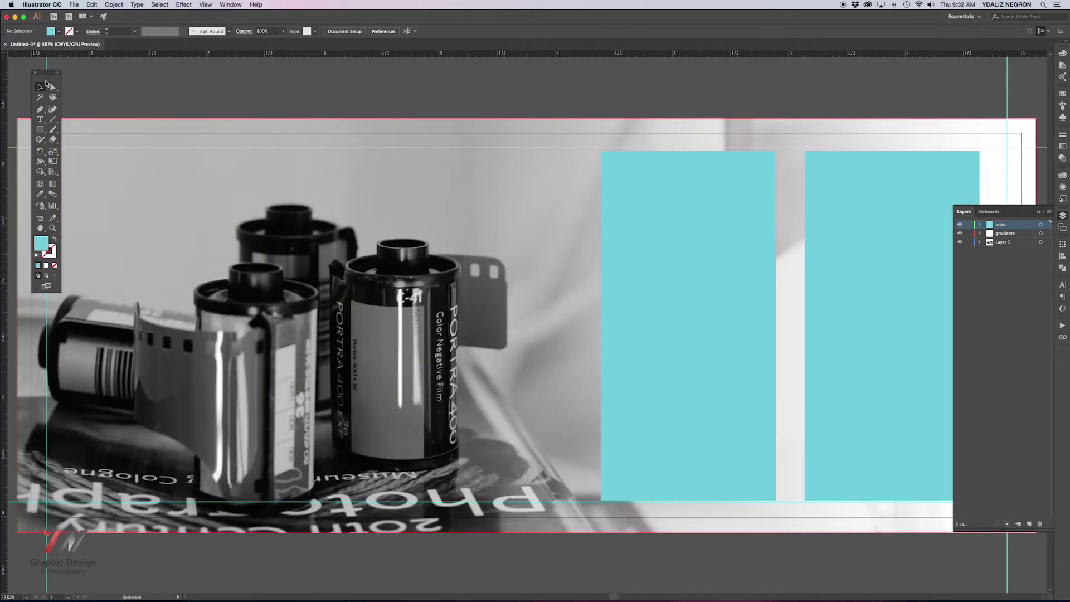
Set the ruler origin at the top-left margin corner and shift the left cyan rectangle slightly right.
{"action": "left_click_drag", "start_coordinate": [49, 75], "coordinate": [68, 75]}
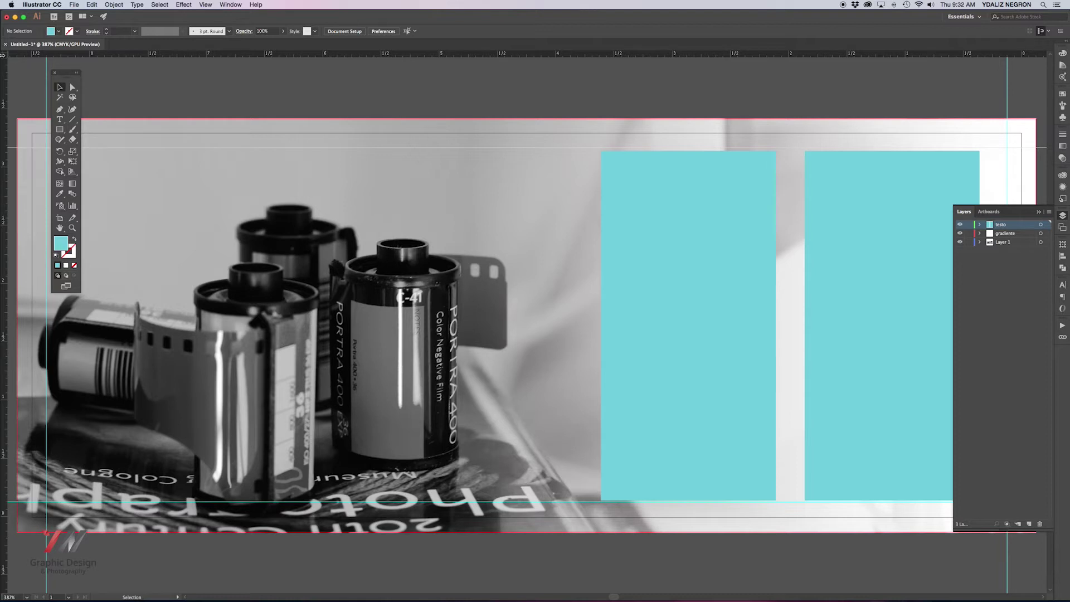
{"action": "left_click_drag", "start_coordinate": [4, 55], "coordinate": [32, 132]}
{"action": "scroll", "coordinate": [449, 195], "scroll_direction": "right", "scroll_amount": 3}
{"action": "scroll", "coordinate": [448, 195], "scroll_direction": "right", "scroll_amount": 2}
{"action": "left_click", "coordinate": [800, 322]}
{"action": "left_click_drag", "start_coordinate": [799, 322], "coordinate": [815, 317]}
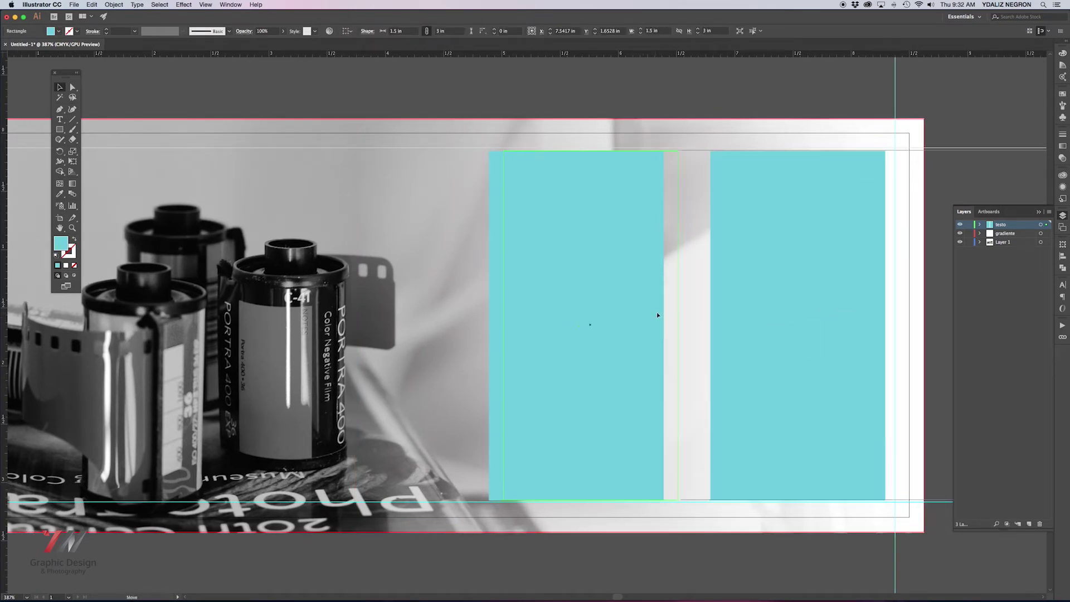
{"action": "left_click_drag", "start_coordinate": [659, 315], "coordinate": [660, 316]}
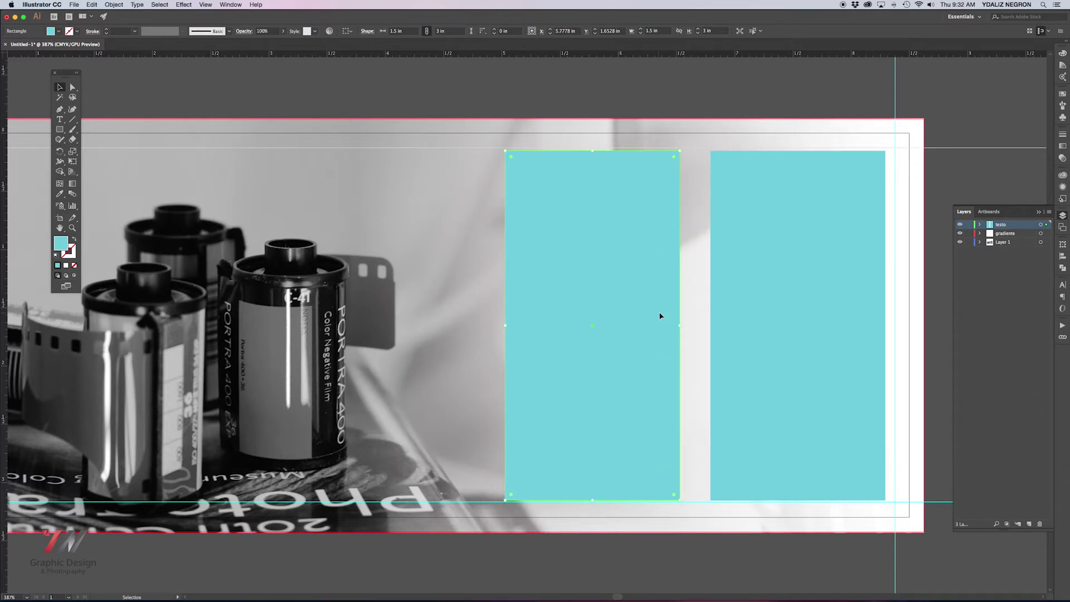
Shorten both cyan rectangles from the top to 2.375 in tall.
{"action": "key", "text": "a"}
{"action": "key", "text": "super+minus"}
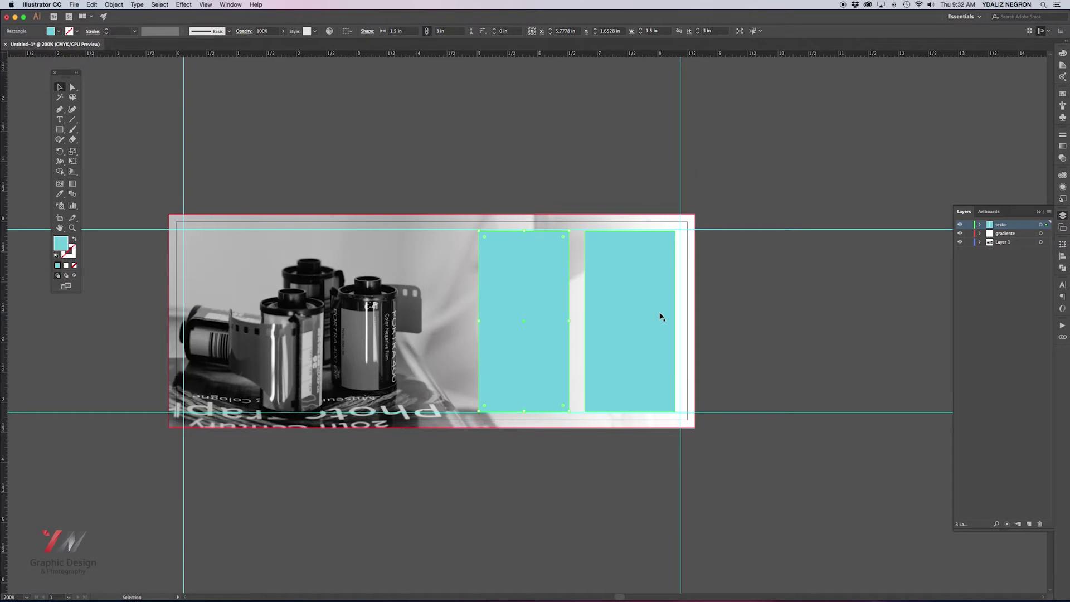
{"action": "left_click", "coordinate": [661, 316]}
{"action": "left_click", "coordinate": [530, 313], "text": "shift"}
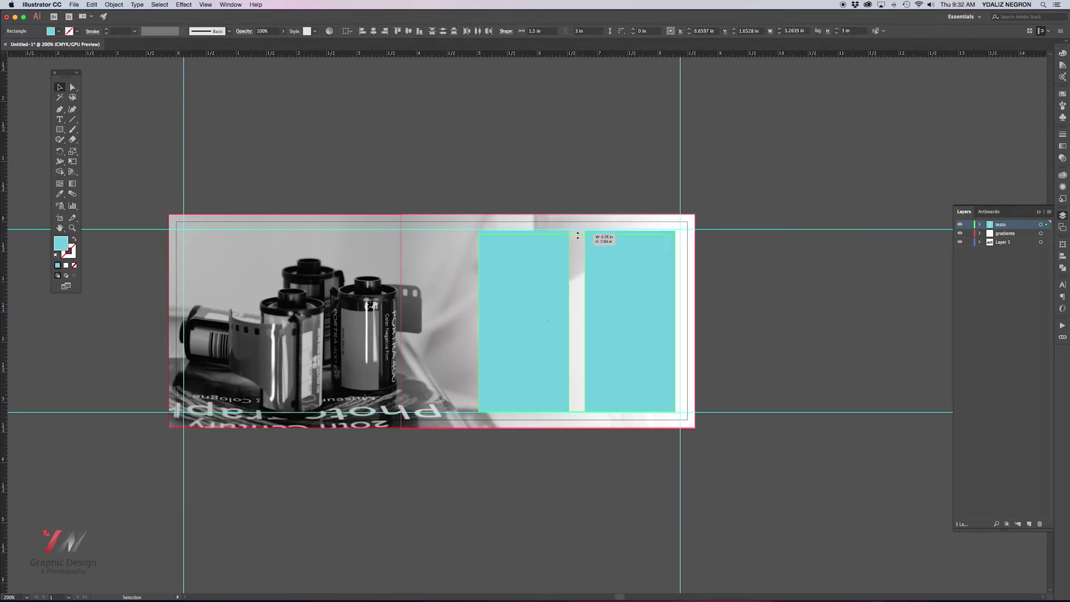
{"action": "left_click_drag", "start_coordinate": [577, 235], "coordinate": [582, 268]}
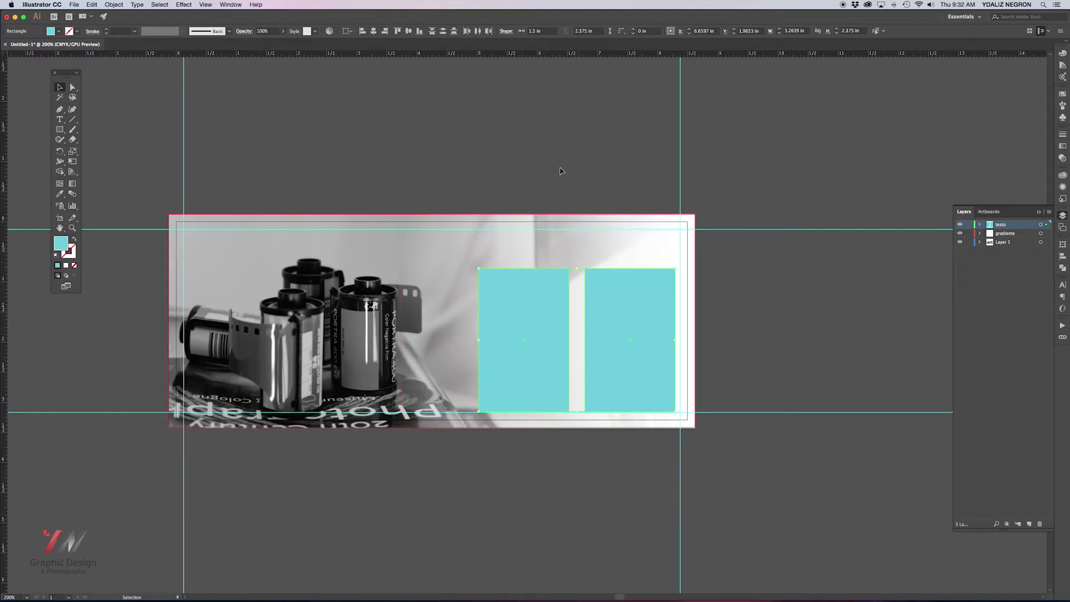
{"action": "left_click", "coordinate": [60, 119]}
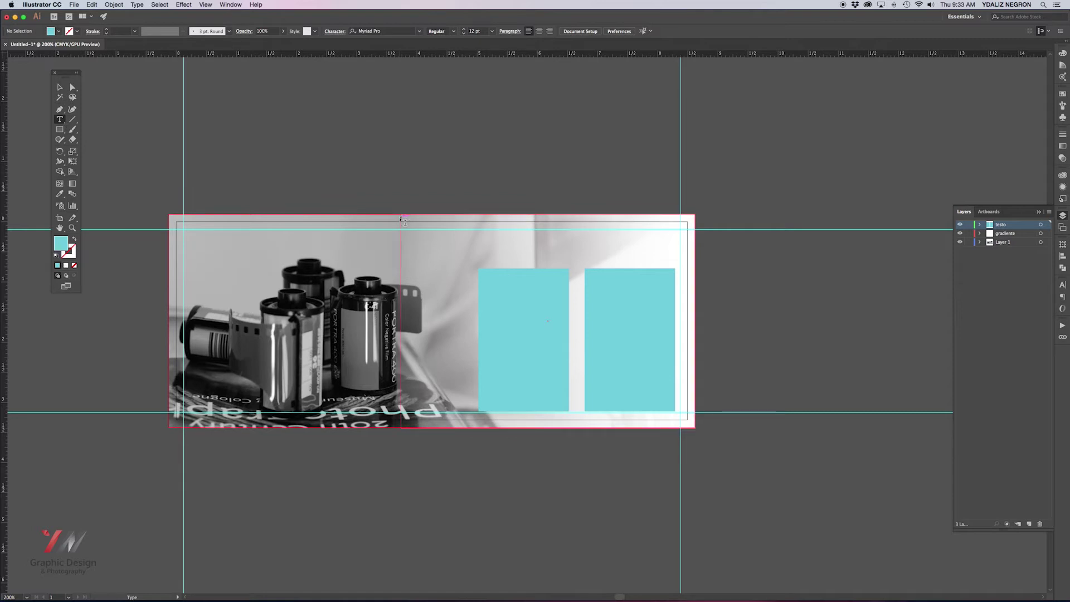
Fill the left rectangle with the Spanish paragraph beginning 'En este acetato están el resto de las capas'.
{"action": "left_click", "coordinate": [483, 279]}
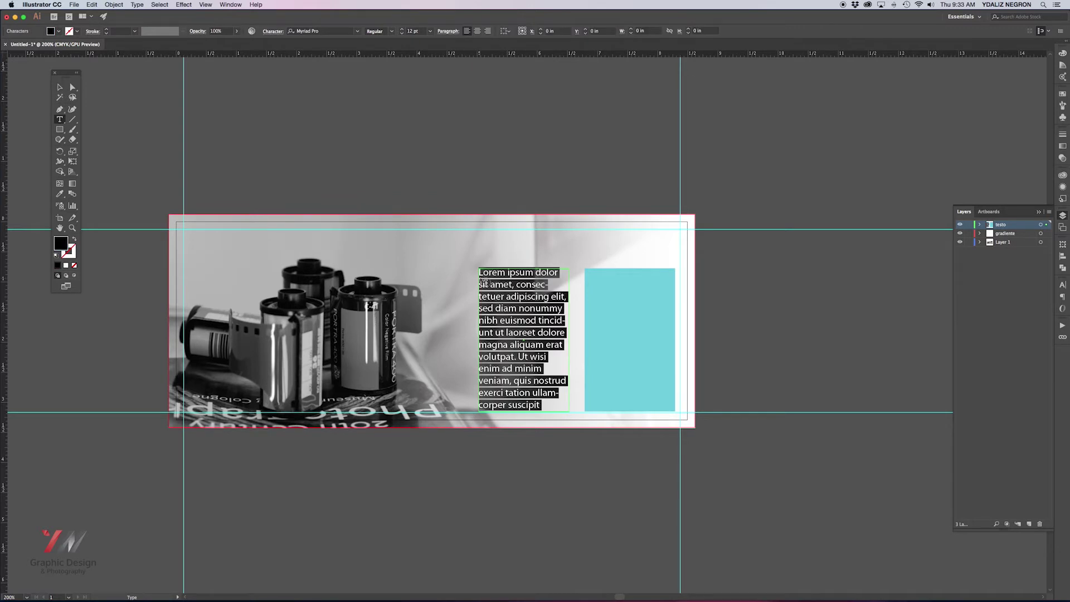
{"action": "type", "text": "El negativo está formado por una base que soporta el resto de capas del negativo. Este soporte es normalmente de acetato de celulosa que es flexible y químicamente estable."}
{"action": "type", "text": "En este acetato están el resto de las capas"}
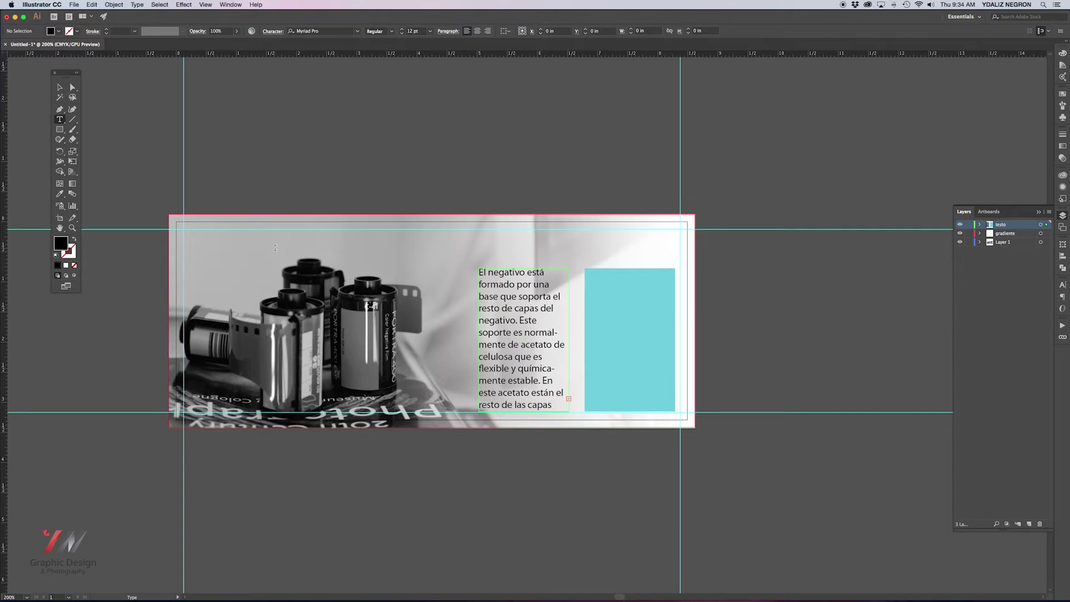
{"action": "left_click", "coordinate": [549, 296]}
{"action": "key", "text": "ctrl+a"}
Set the paragraph in Century Gothic 10 pt, justified with the last line aligned left.
{"action": "left_click", "coordinate": [343, 31]}
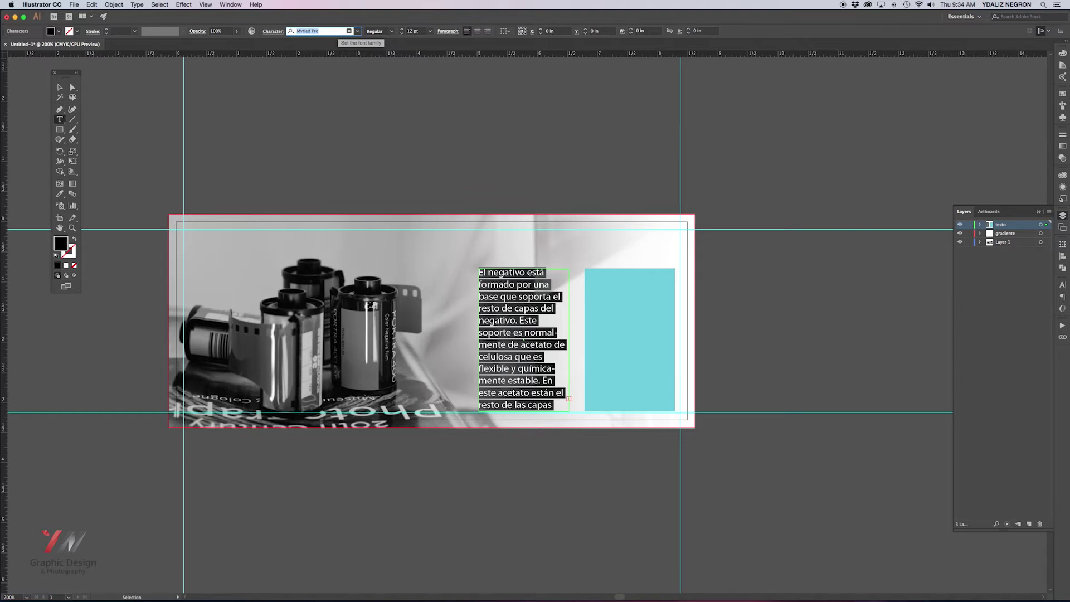
{"action": "type", "text": "cen"}
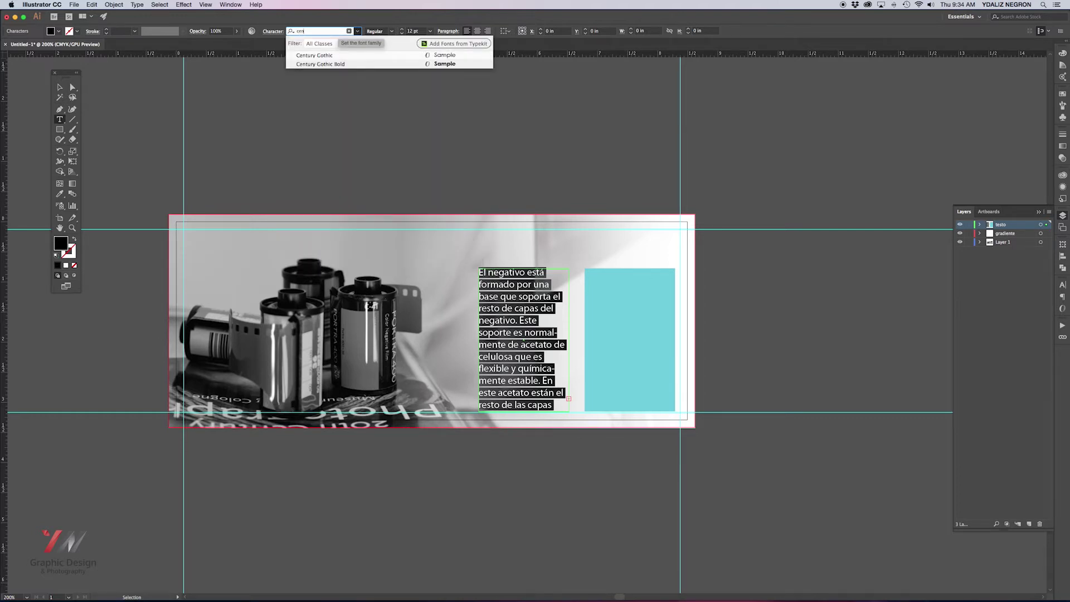
{"action": "left_click", "coordinate": [294, 55]}
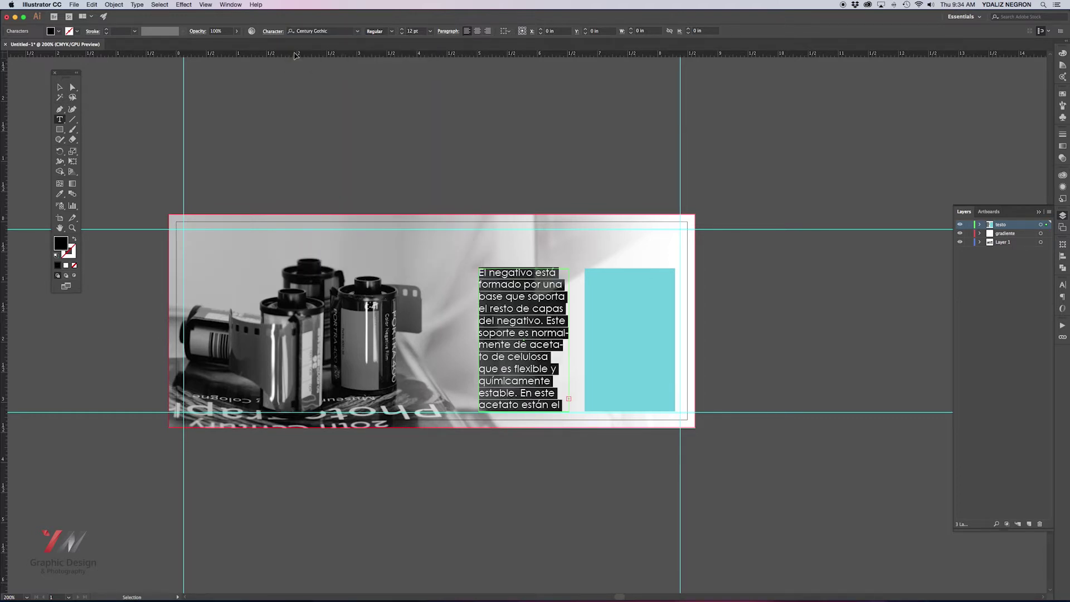
{"action": "left_click", "coordinate": [402, 33]}
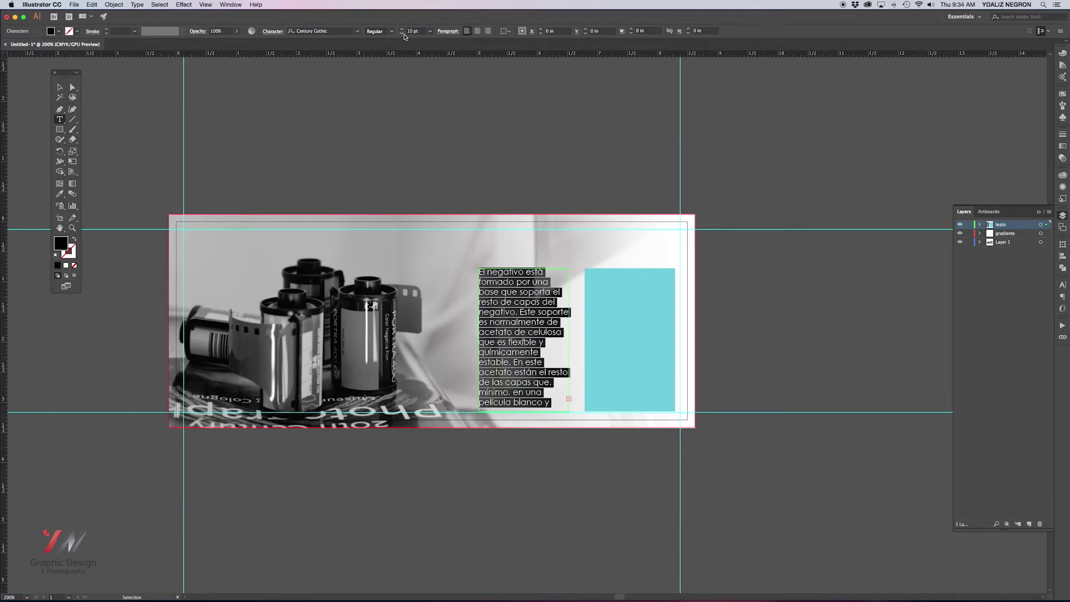
{"action": "left_click", "coordinate": [443, 32]}
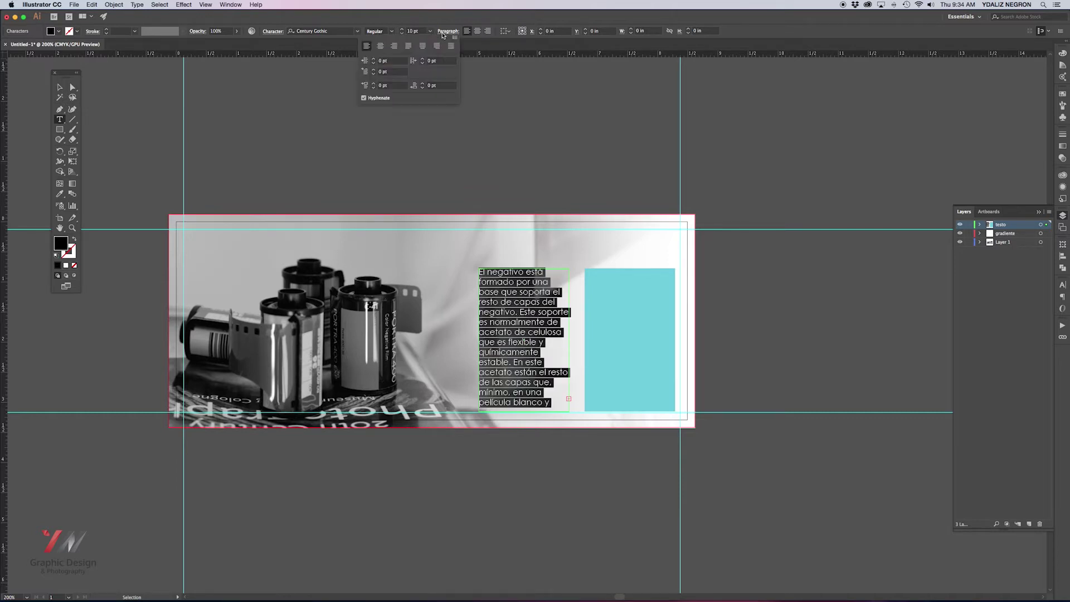
{"action": "left_click", "coordinate": [443, 31]}
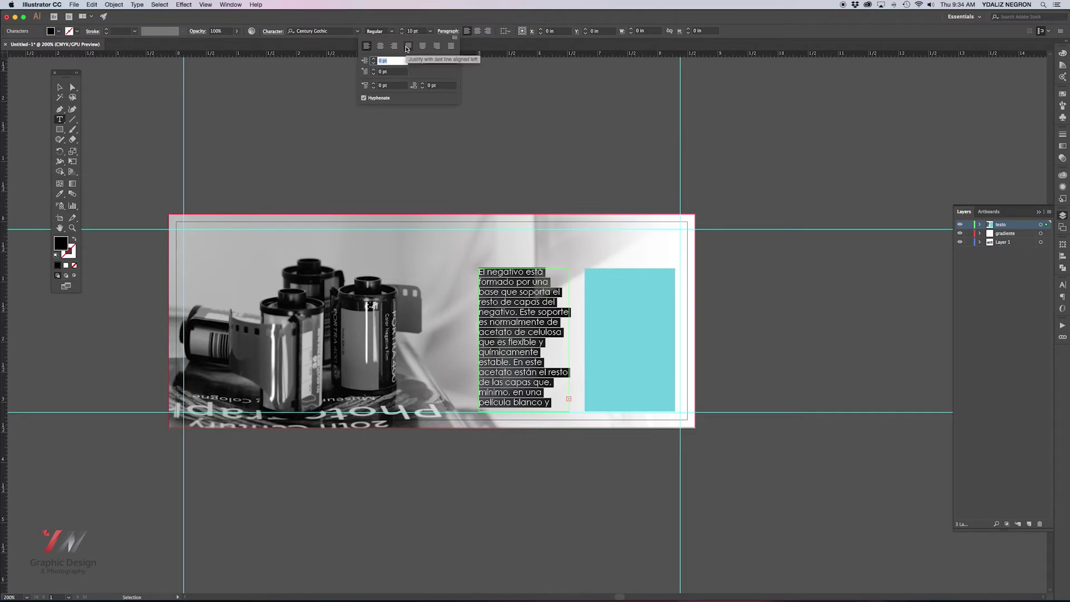
{"action": "left_click", "coordinate": [407, 47]}
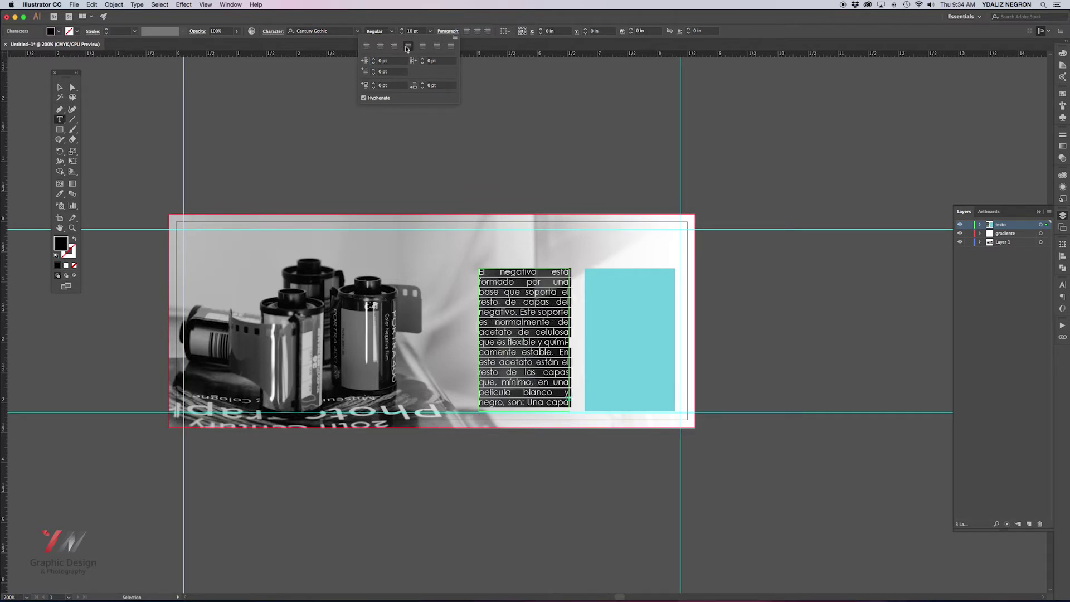
{"action": "key", "text": "Escape"}
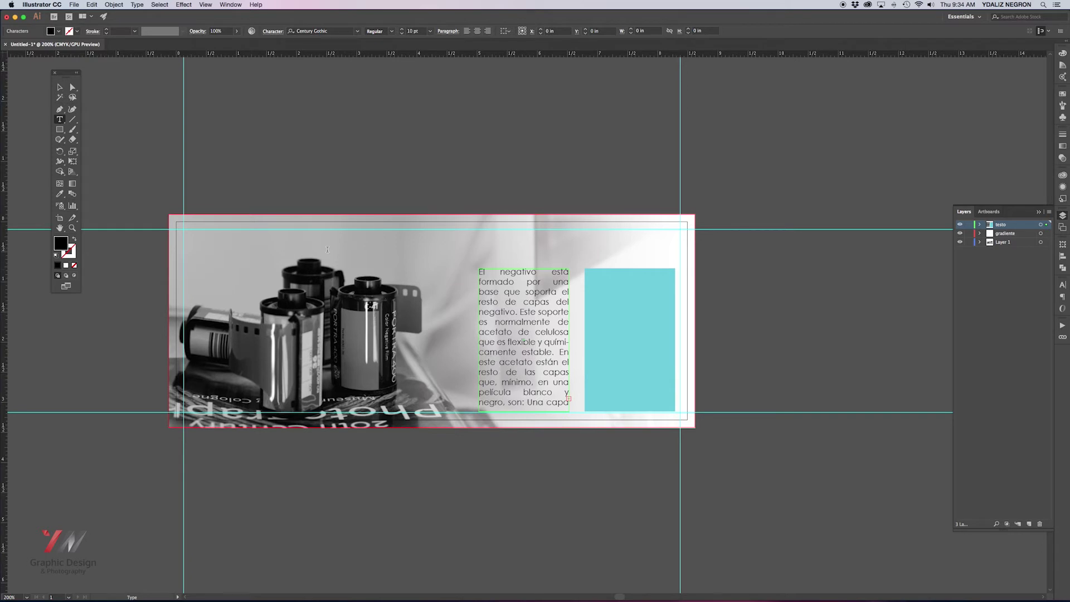
{"action": "left_click", "coordinate": [59, 87]}
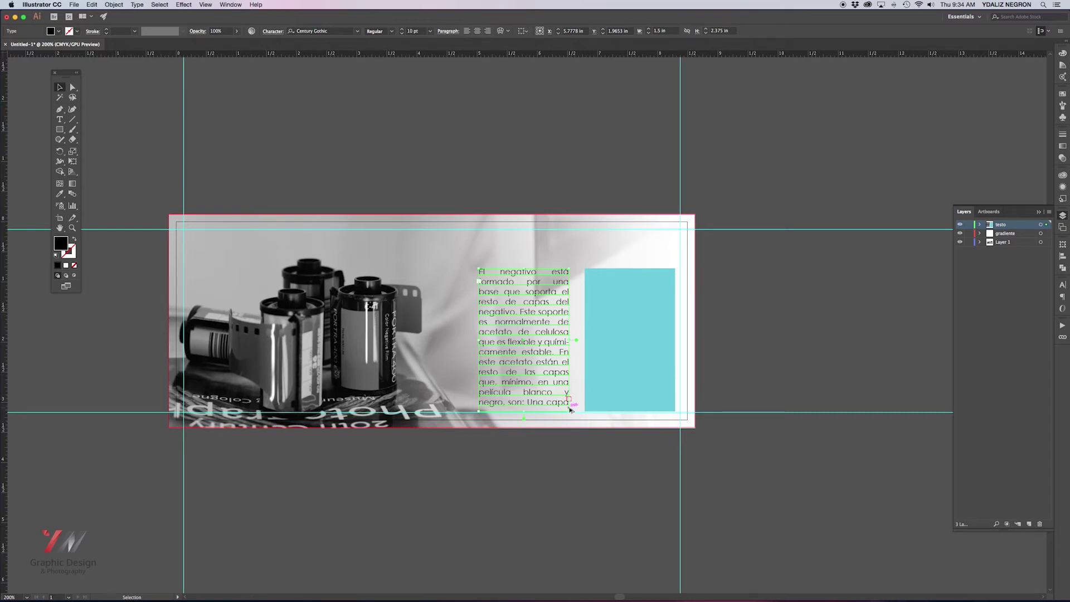
Thread the overflow text into the right rectangle so both columns hold text.
{"action": "scroll", "coordinate": [570, 403], "scroll_direction": "up", "scroll_amount": 2}
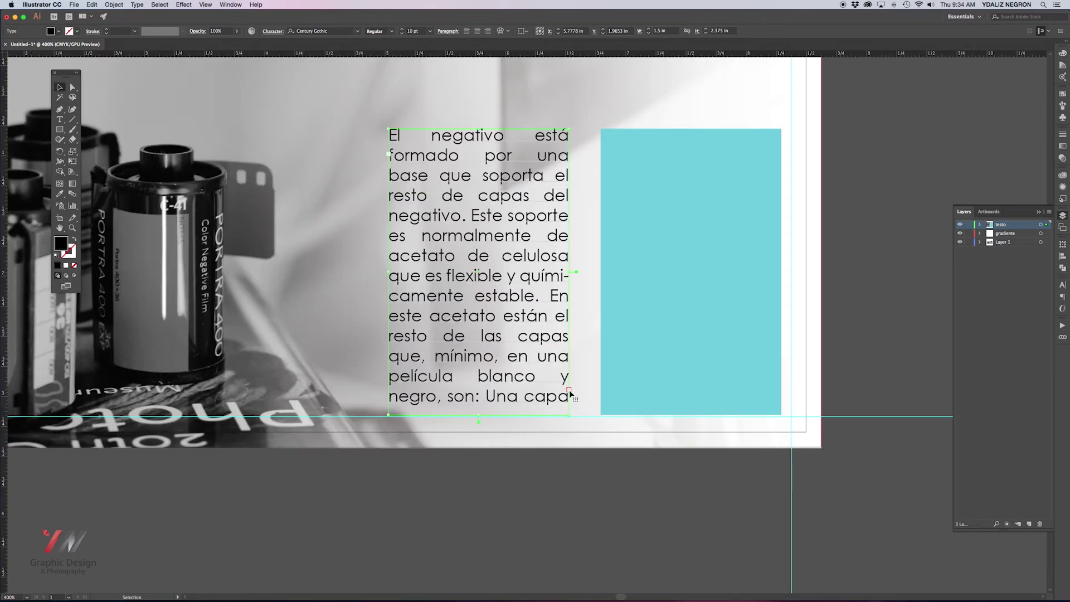
{"action": "key", "text": "t"}
{"action": "left_click", "coordinate": [602, 393]}
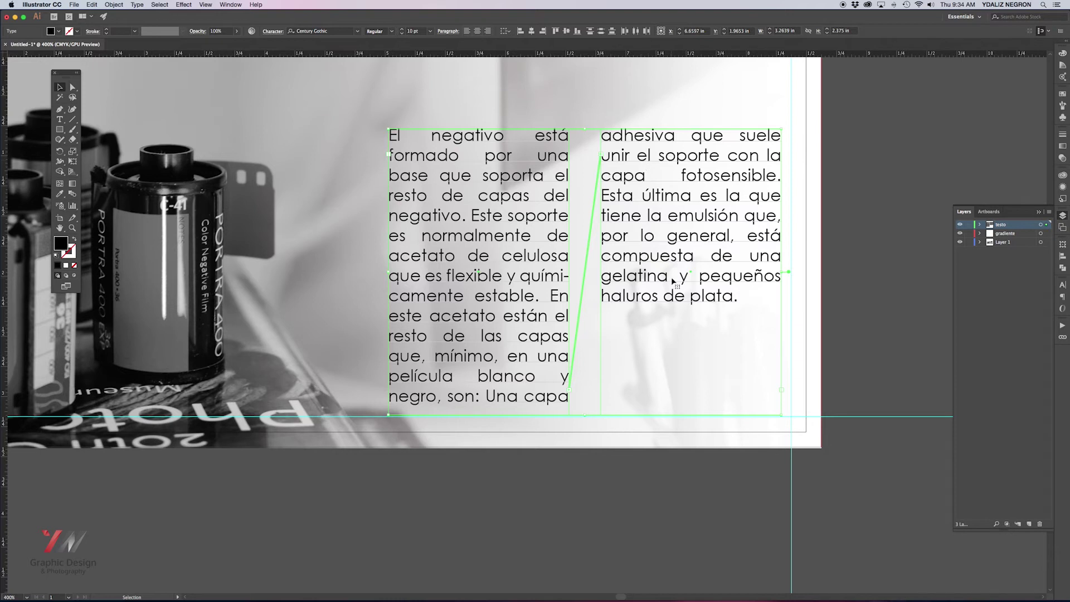
{"action": "key", "text": "ctrl+minus"}
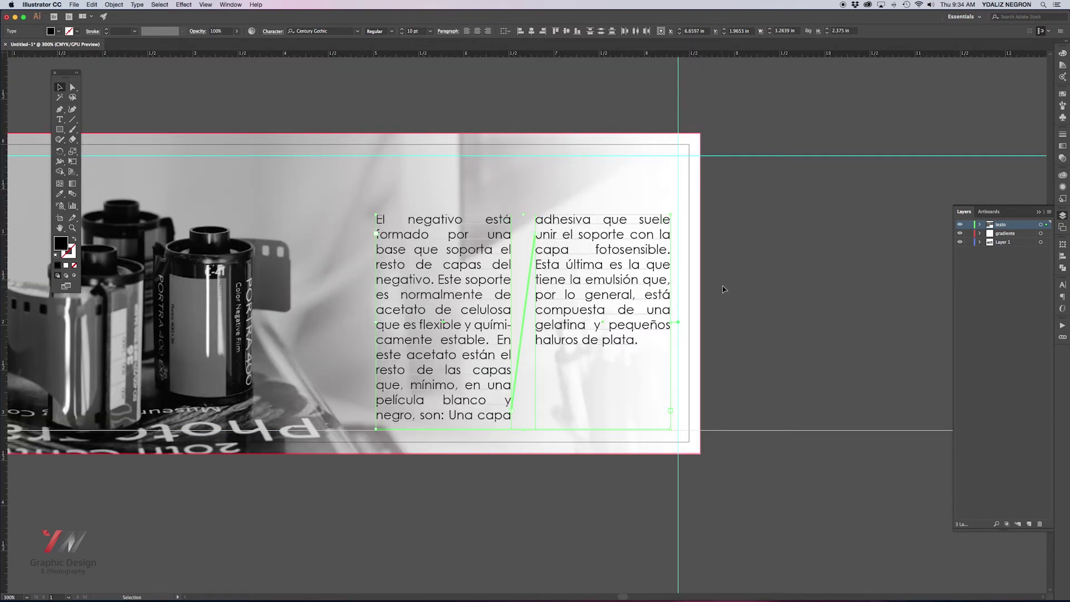
{"action": "left_click", "coordinate": [726, 289]}
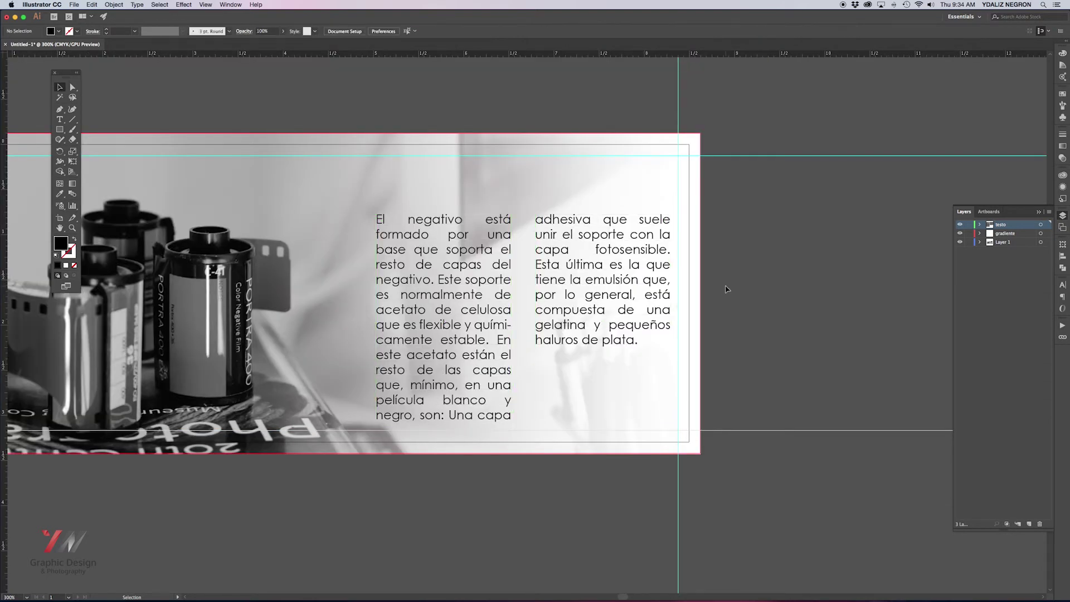
{"action": "double_click", "coordinate": [451, 335]}
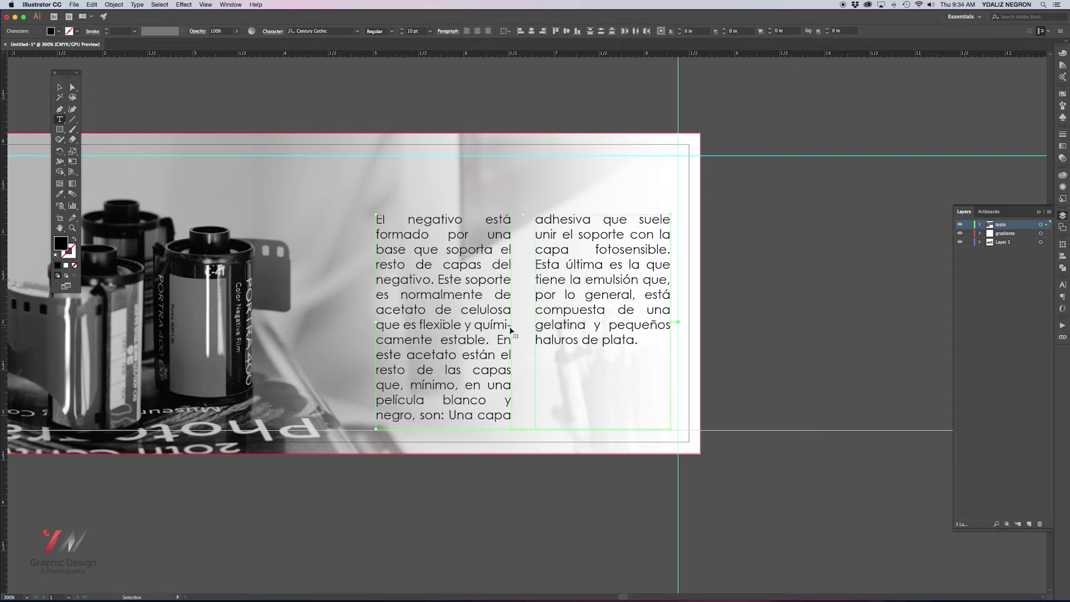
Uncheck Hyphenate in the paragraph settings for all the two-column body text.
{"action": "key", "text": "ctrl+a"}
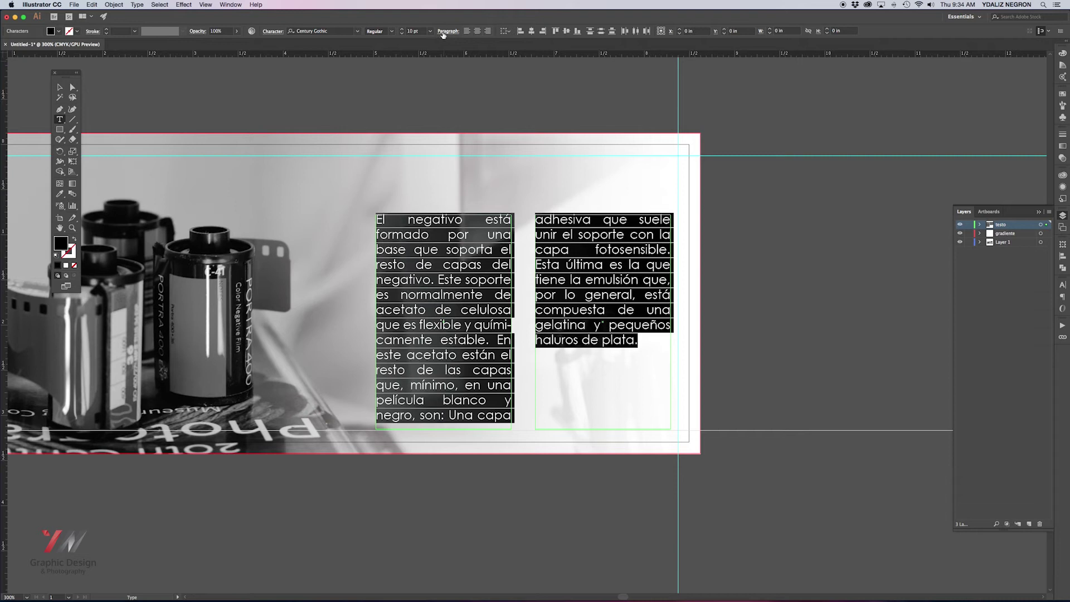
{"action": "left_click", "coordinate": [446, 32]}
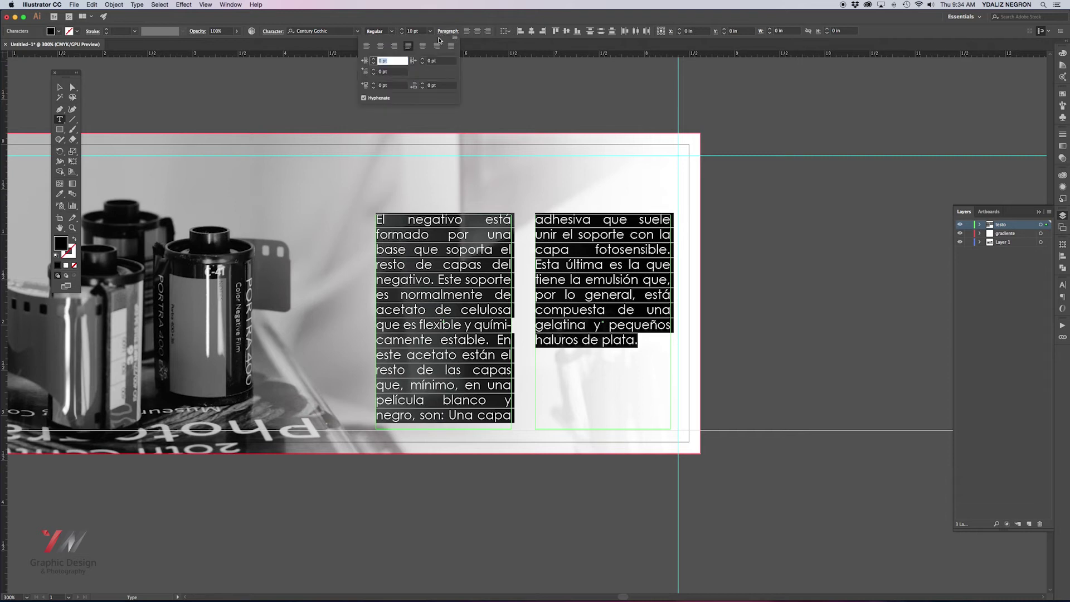
{"action": "left_click", "coordinate": [364, 98]}
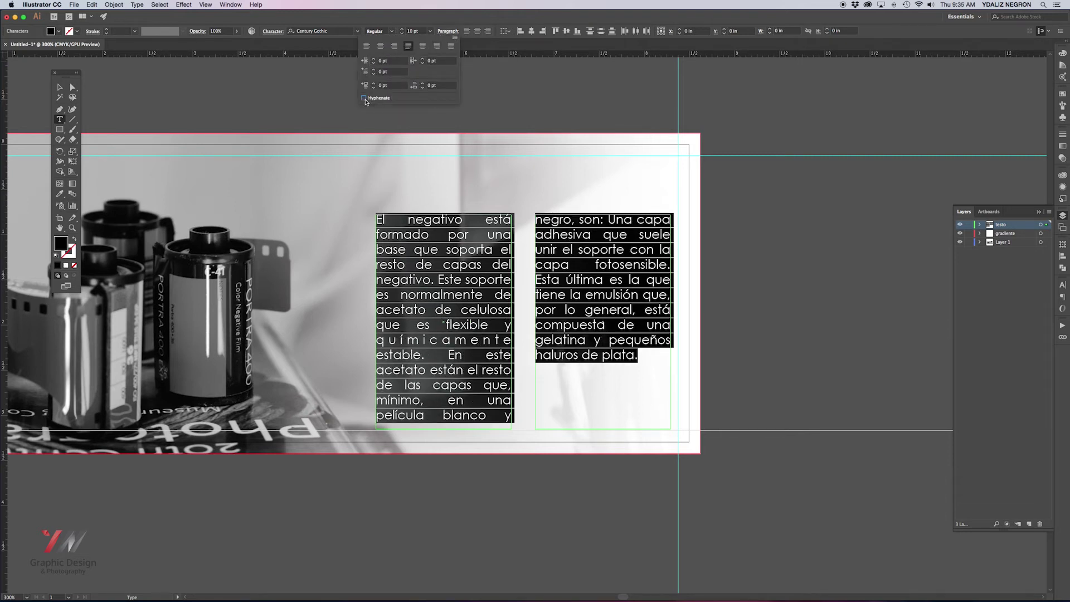
{"action": "left_click", "coordinate": [464, 375]}
{"action": "left_click", "coordinate": [469, 357]}
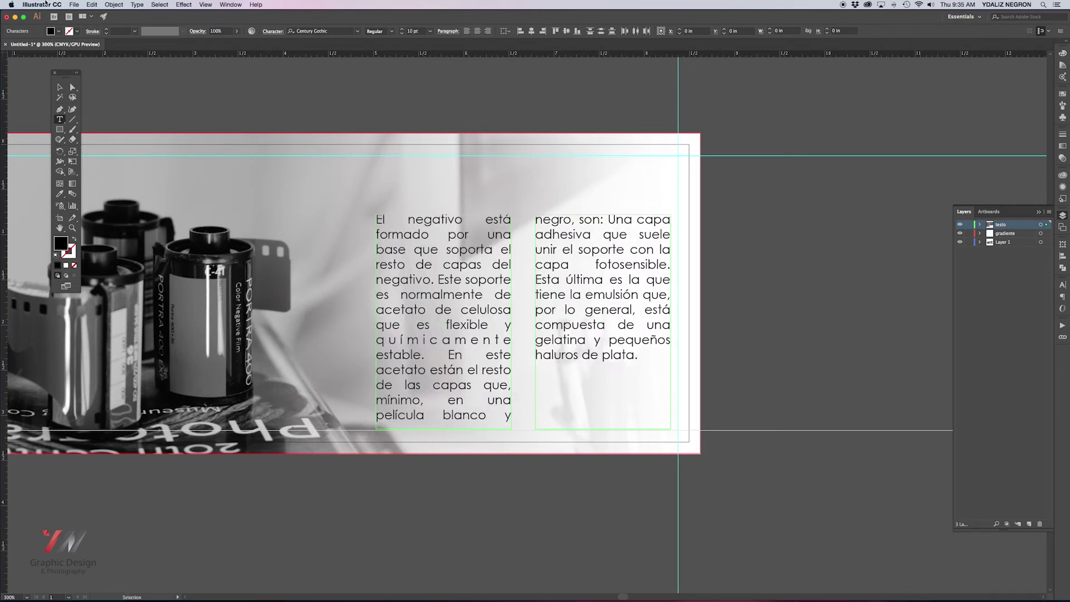
{"action": "left_click", "coordinate": [60, 87]}
Type a 'Negativo' heading above the banner and make it bold.
{"action": "left_click", "coordinate": [60, 120]}
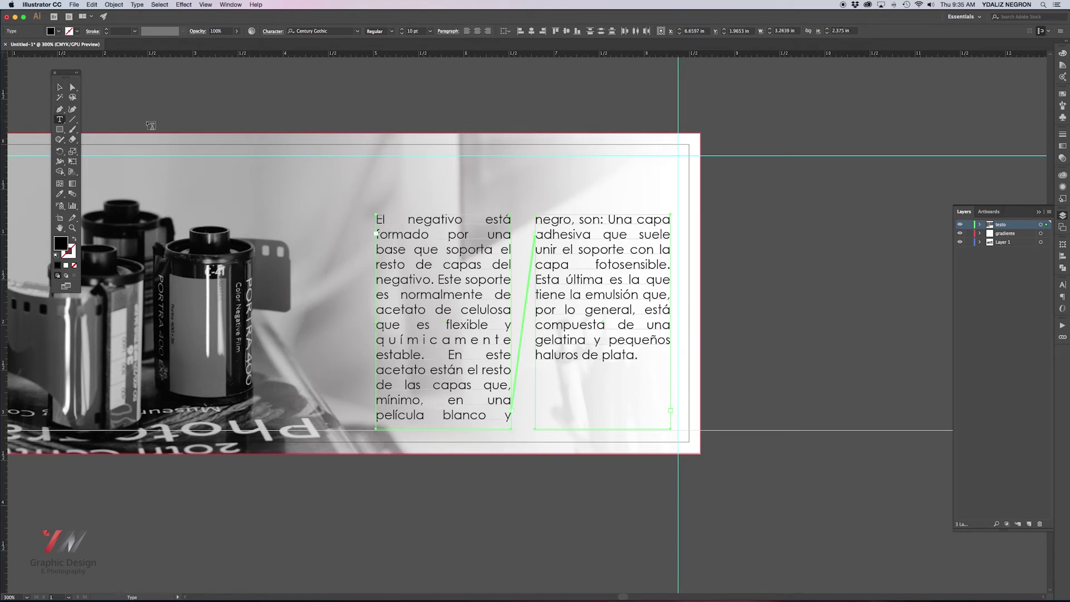
{"action": "left_click", "coordinate": [420, 111]}
{"action": "type", "text": "Negativo"}
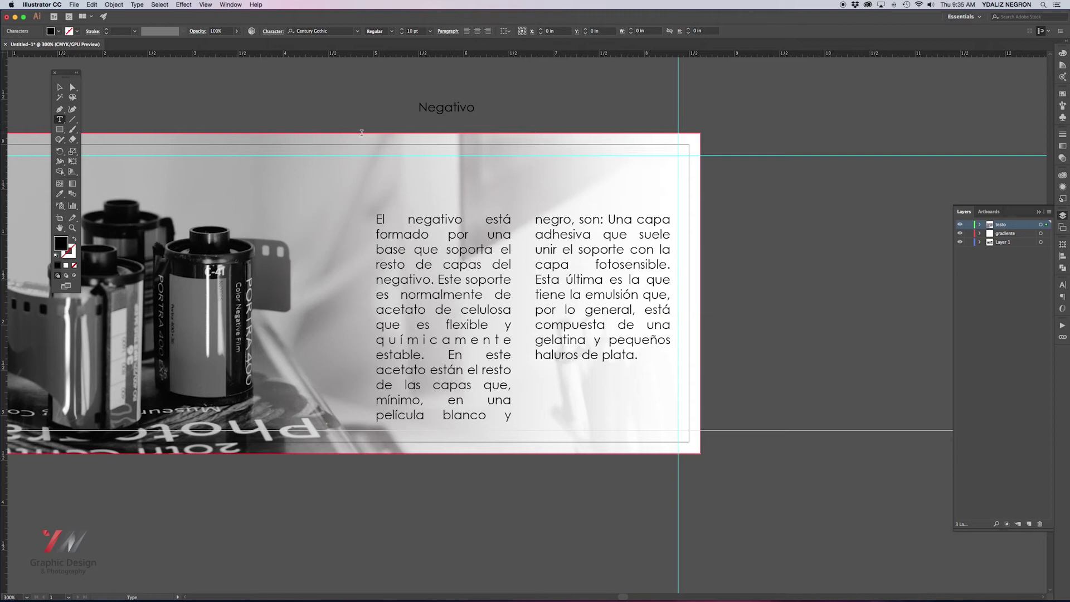
{"action": "left_click", "coordinate": [61, 90]}
{"action": "left_click", "coordinate": [392, 31]}
{"action": "left_click", "coordinate": [379, 49]}
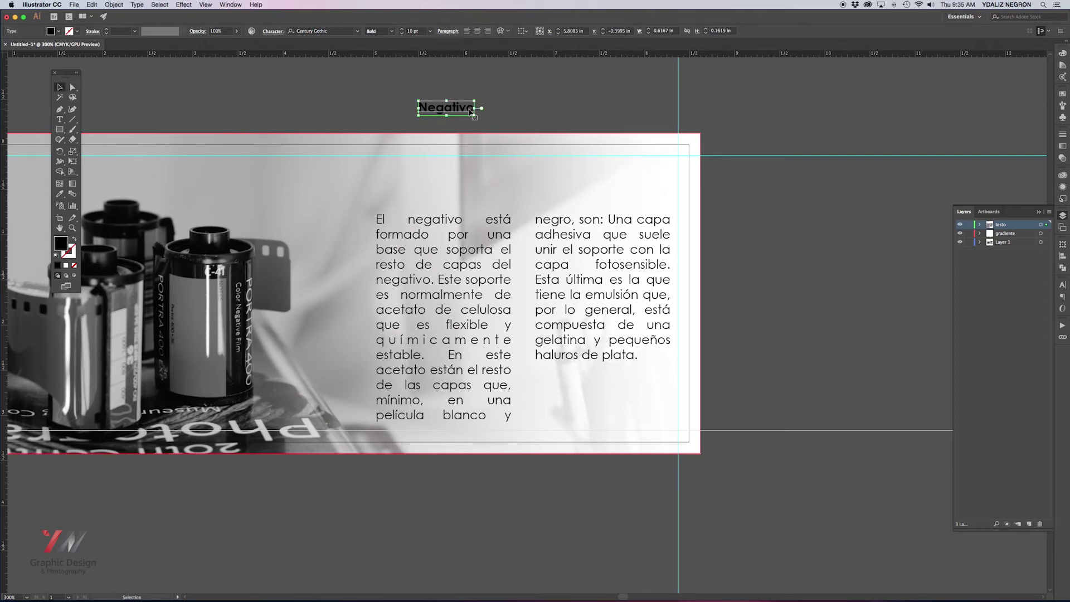
Change the heading to UPPERCASE, enlarge it and move it onto the banner.
{"action": "left_click", "coordinate": [137, 4]}
{"action": "mouse_move", "coordinate": [155, 125]}
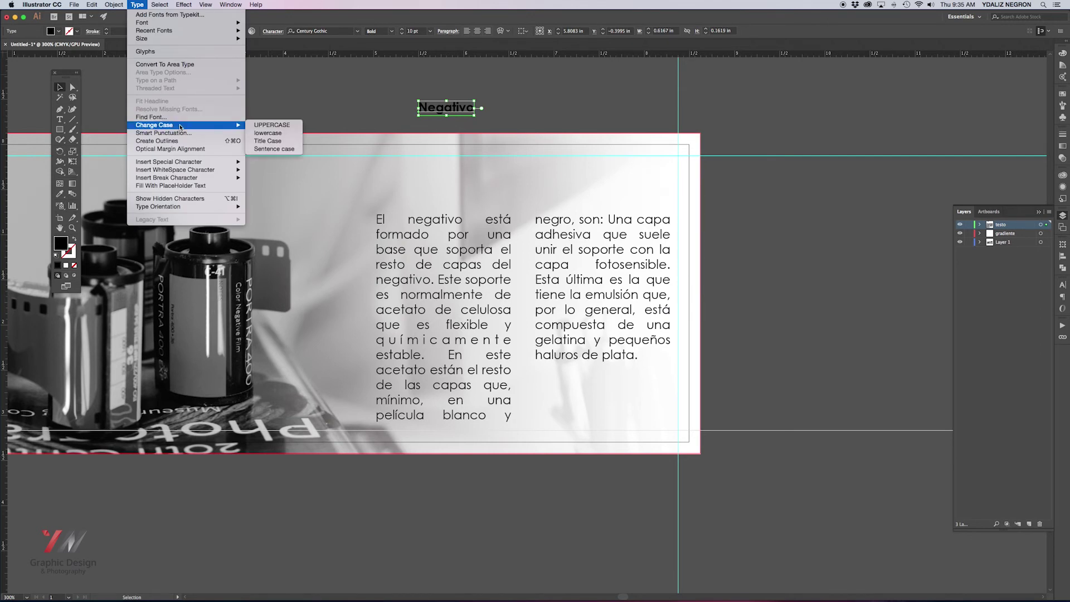
{"action": "left_click", "coordinate": [280, 125]}
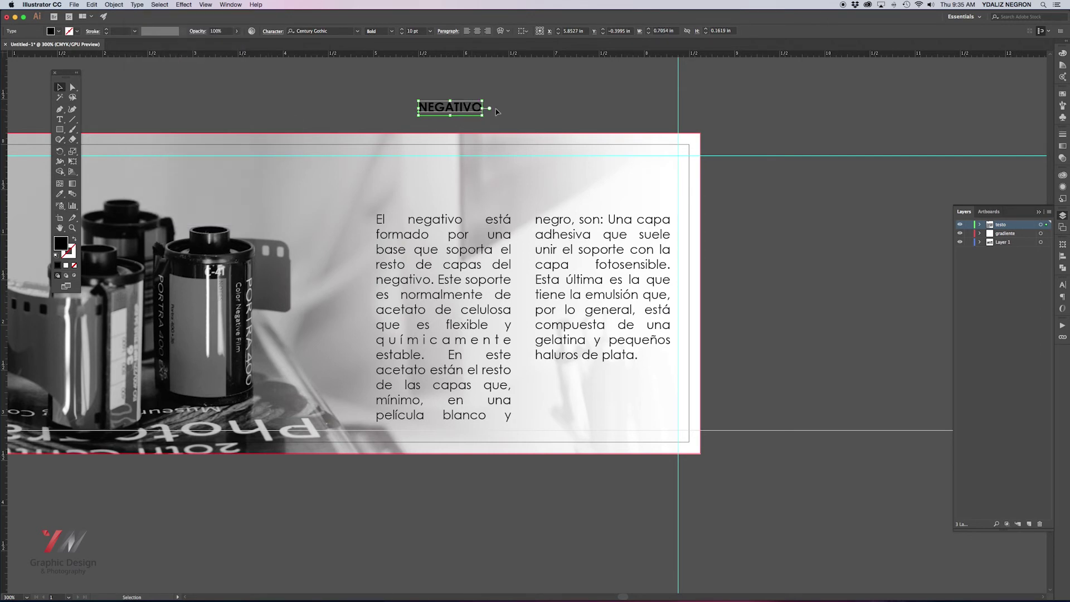
{"action": "mouse_move", "coordinate": [522, 110]}
{"action": "left_mouse_down"}
{"action": "mouse_move", "coordinate": [633, 108]}
{"action": "mouse_move", "coordinate": [603, 181]}
{"action": "left_mouse_up"}
{"action": "left_click", "coordinate": [599, 121]}
{"action": "scroll", "coordinate": [599, 121], "scroll_direction": "down", "scroll_amount": 1}
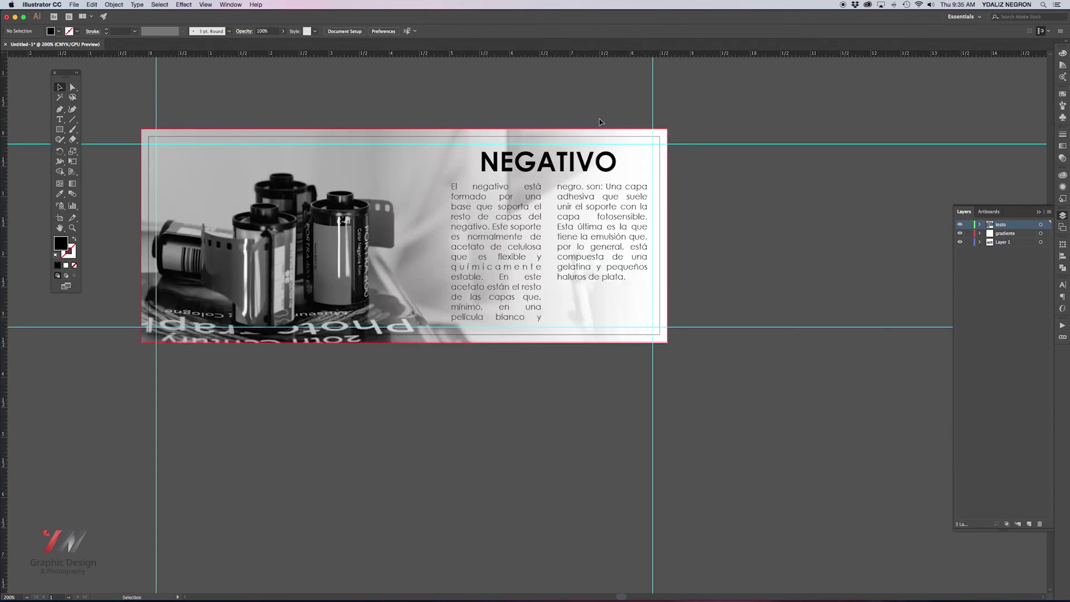
{"action": "left_click", "coordinate": [513, 230]}
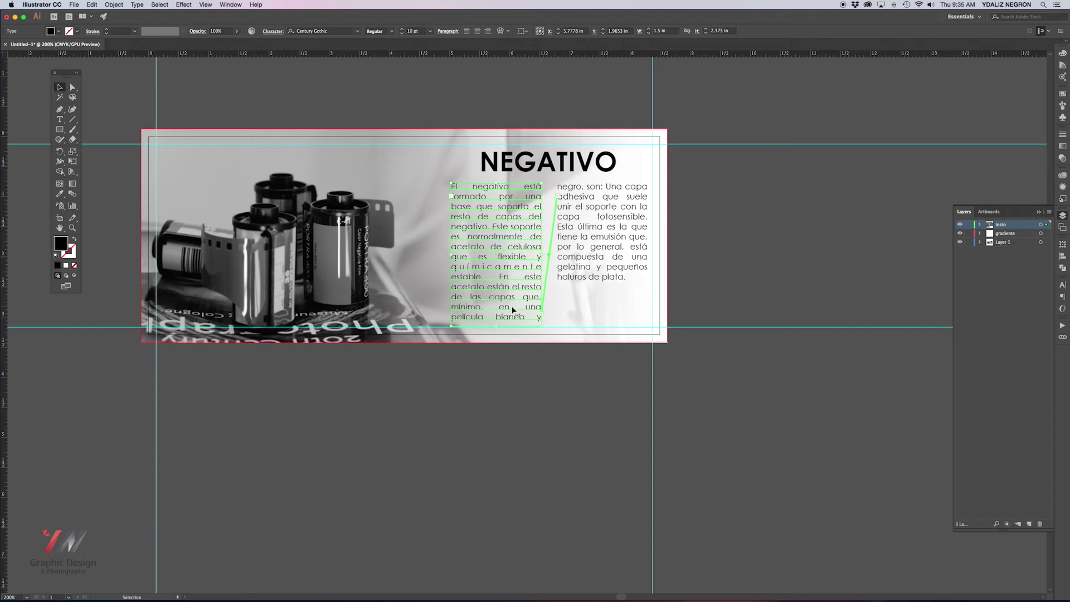
Shorten the first column and move both text columns slightly lower.
{"action": "left_click_drag", "start_coordinate": [500, 326], "coordinate": [497, 307]}
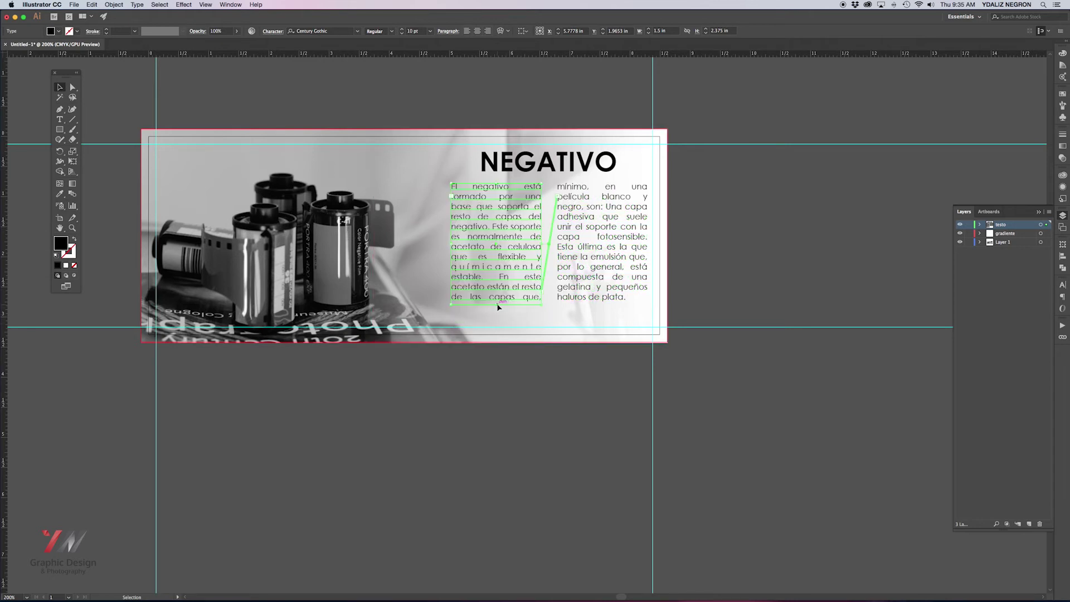
{"action": "left_click", "coordinate": [726, 297]}
{"action": "left_click", "coordinate": [604, 268]}
{"action": "left_click_drag", "start_coordinate": [514, 260], "coordinate": [514, 276]}
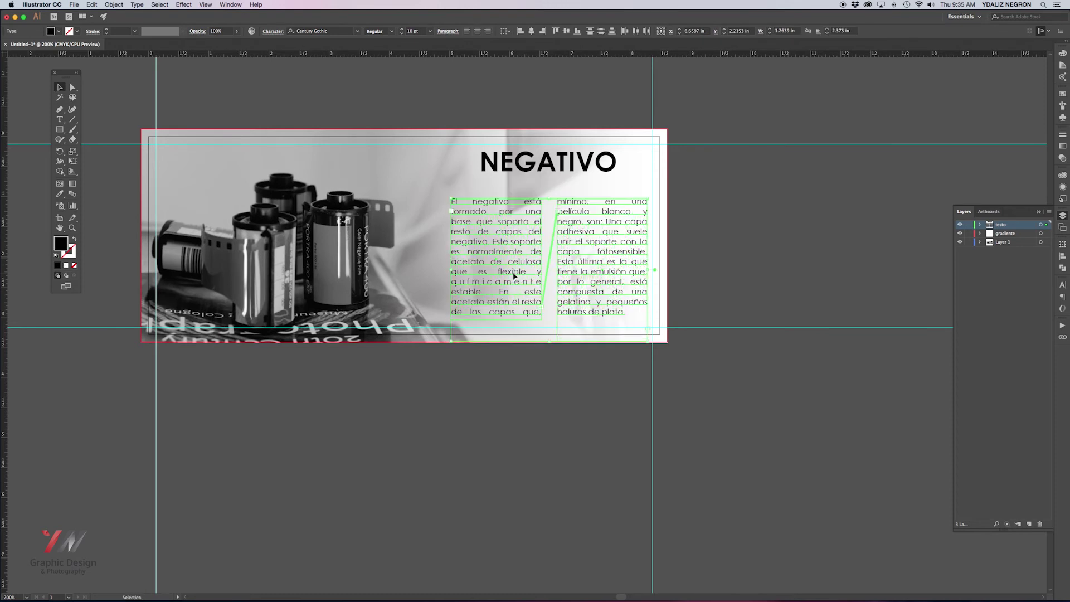
Nudge the NEGATIVO heading slightly down and to the right.
{"action": "left_click", "coordinate": [738, 269]}
{"action": "left_click_drag", "start_coordinate": [587, 174], "coordinate": [584, 183]}
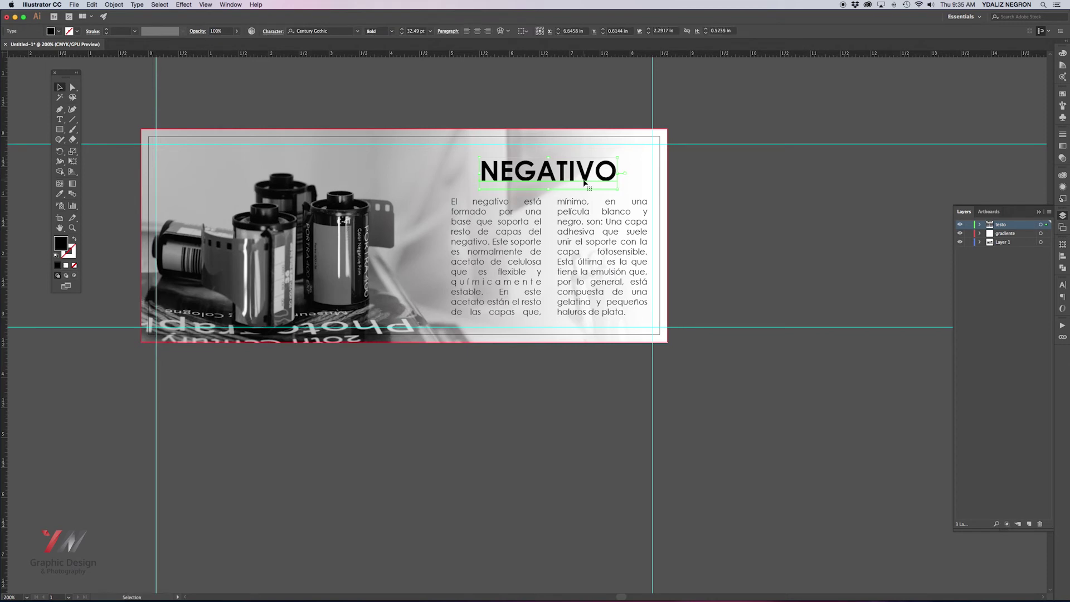
{"action": "left_click_drag", "start_coordinate": [584, 181], "coordinate": [586, 181]}
{"action": "left_click", "coordinate": [689, 185]}
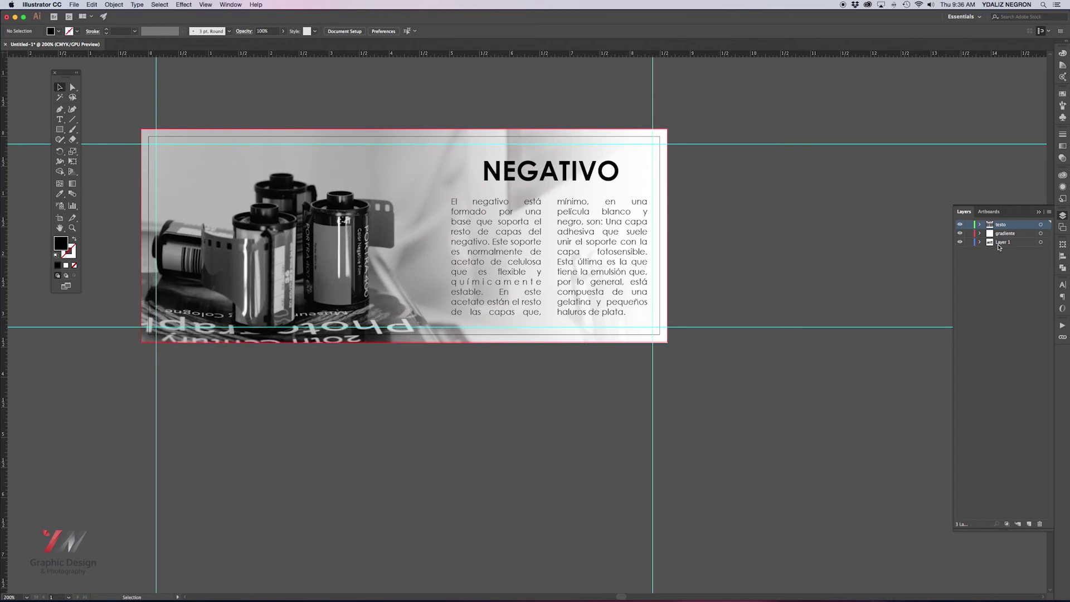
{"action": "left_click_drag", "start_coordinate": [1008, 225], "coordinate": [1010, 238]}
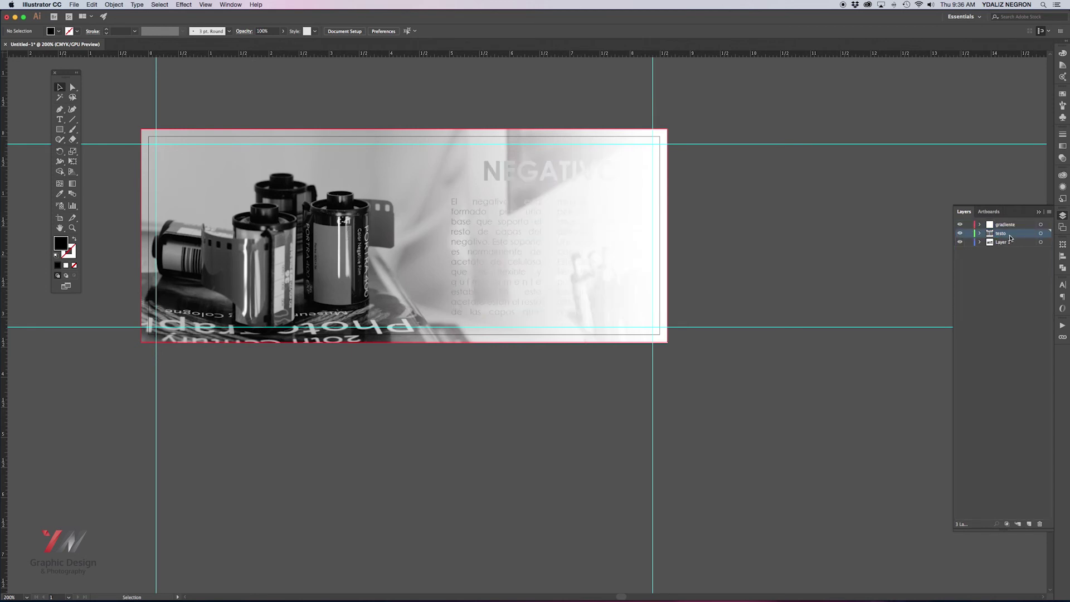
{"action": "left_click_drag", "start_coordinate": [1010, 238], "coordinate": [1012, 247]}
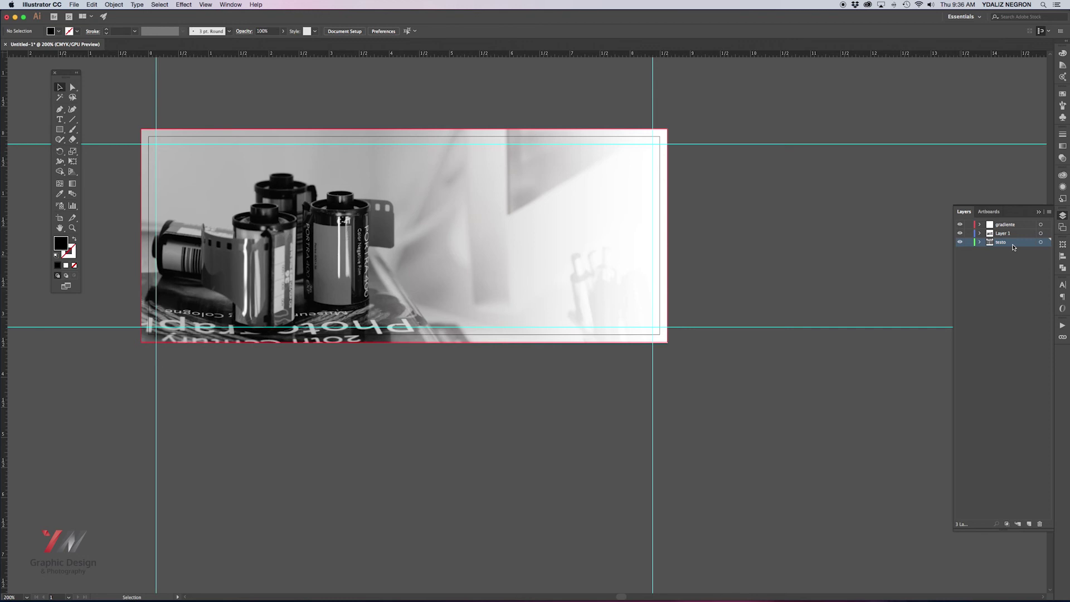
{"action": "left_click_drag", "start_coordinate": [1013, 247], "coordinate": [1012, 224]}
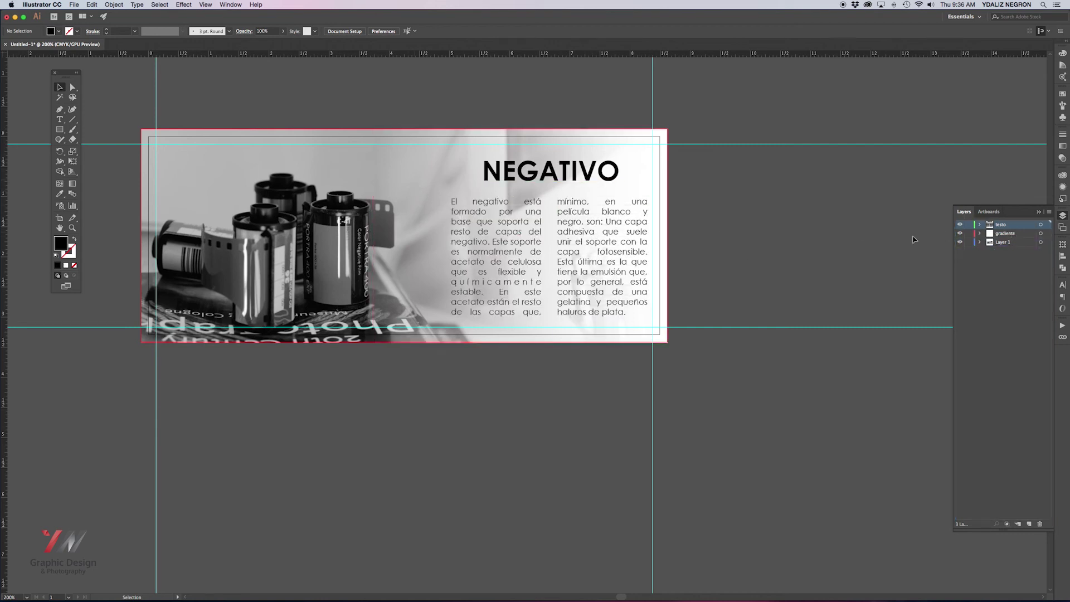
{"action": "left_click", "coordinate": [959, 233]}
{"action": "left_click", "coordinate": [960, 233]}
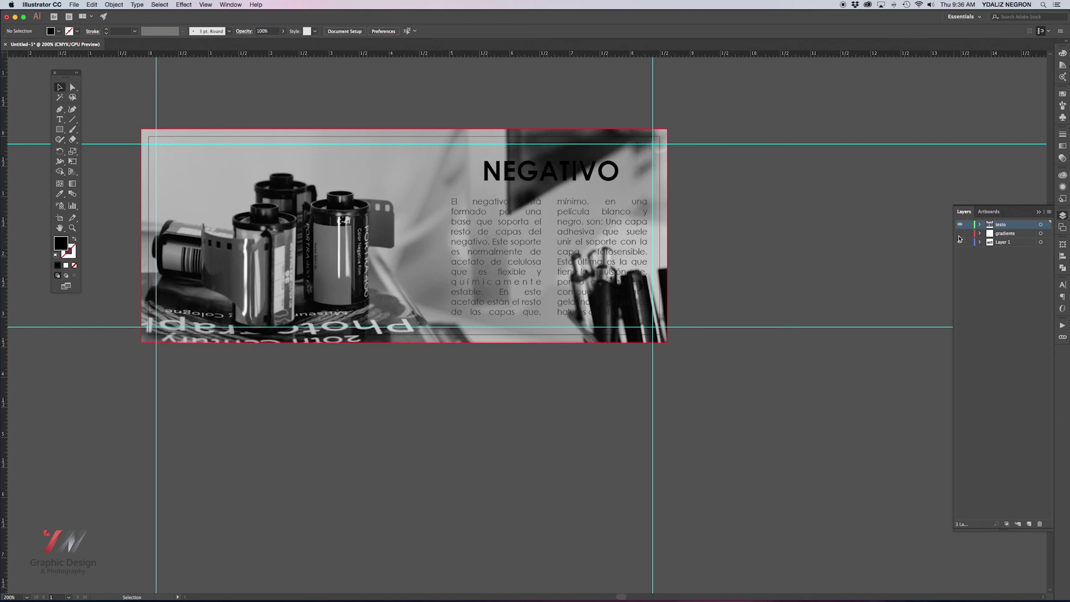
{"action": "left_click", "coordinate": [959, 234]}
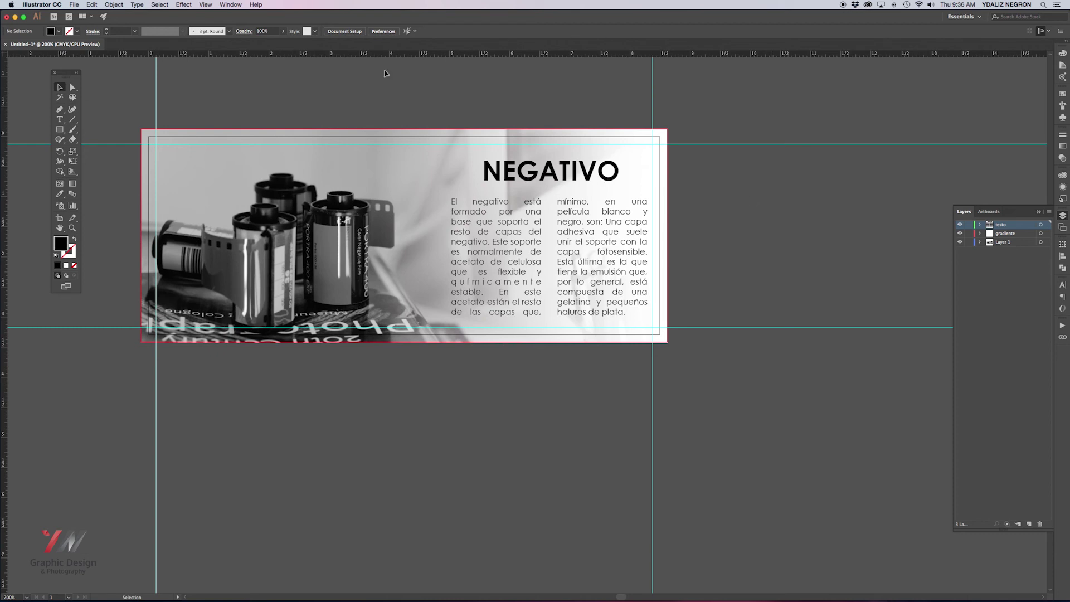
Hide all panels, switch to full-screen mode without menus and fit the banner to the window.
{"action": "key", "text": "shift+Tab"}
{"action": "key", "text": "f"}
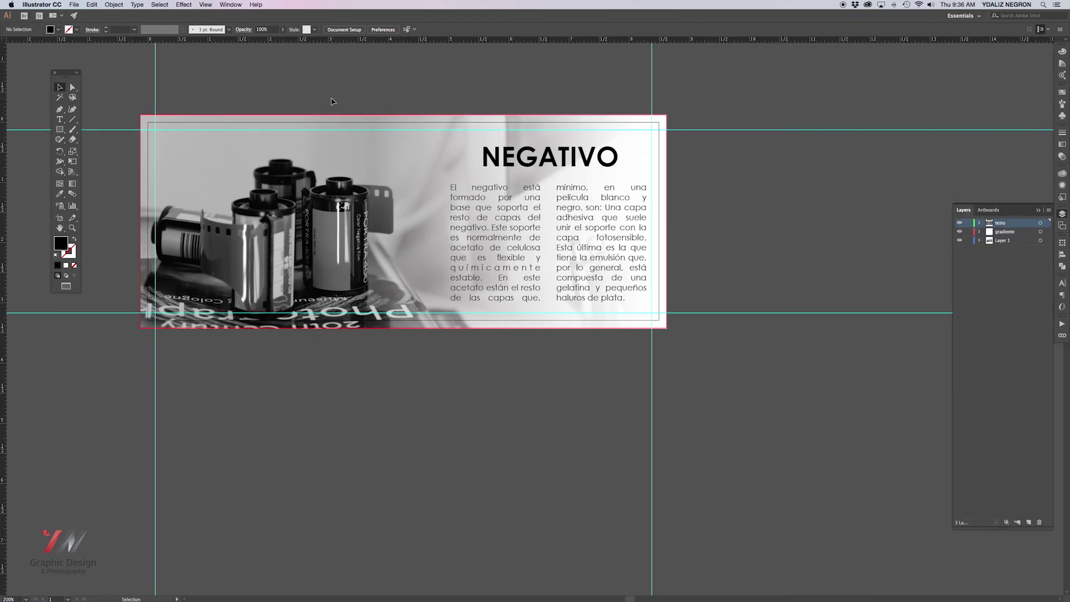
{"action": "key", "text": "f"}
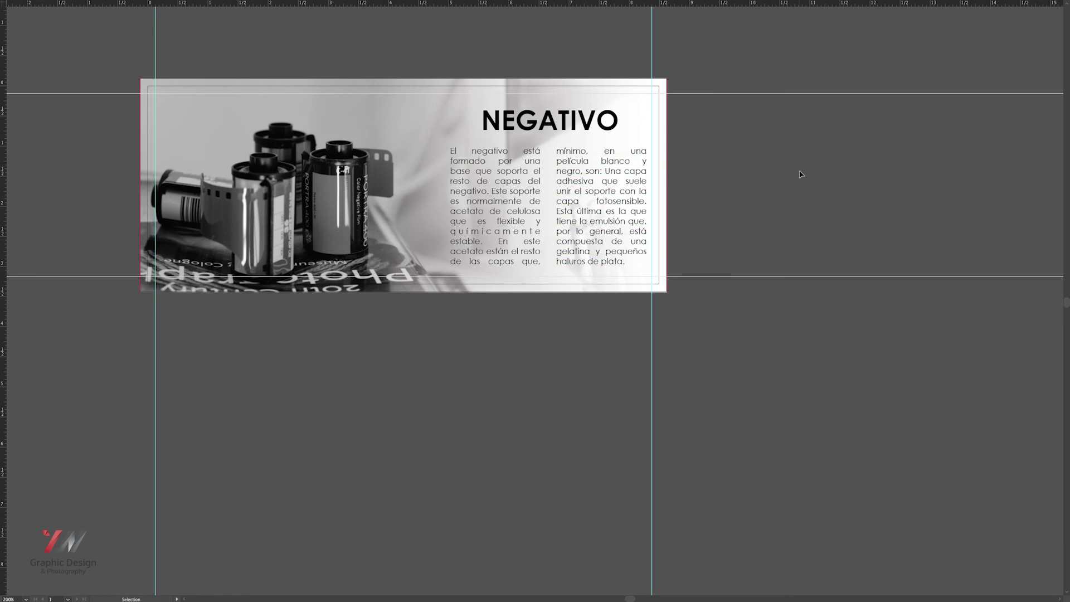
{"action": "key", "text": "ctrl+0"}
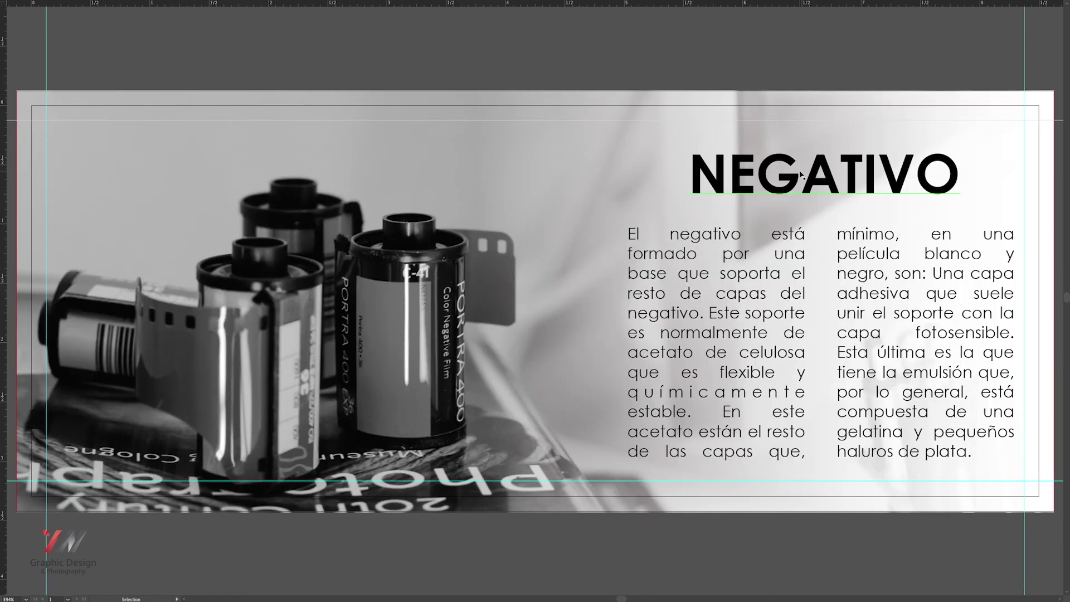